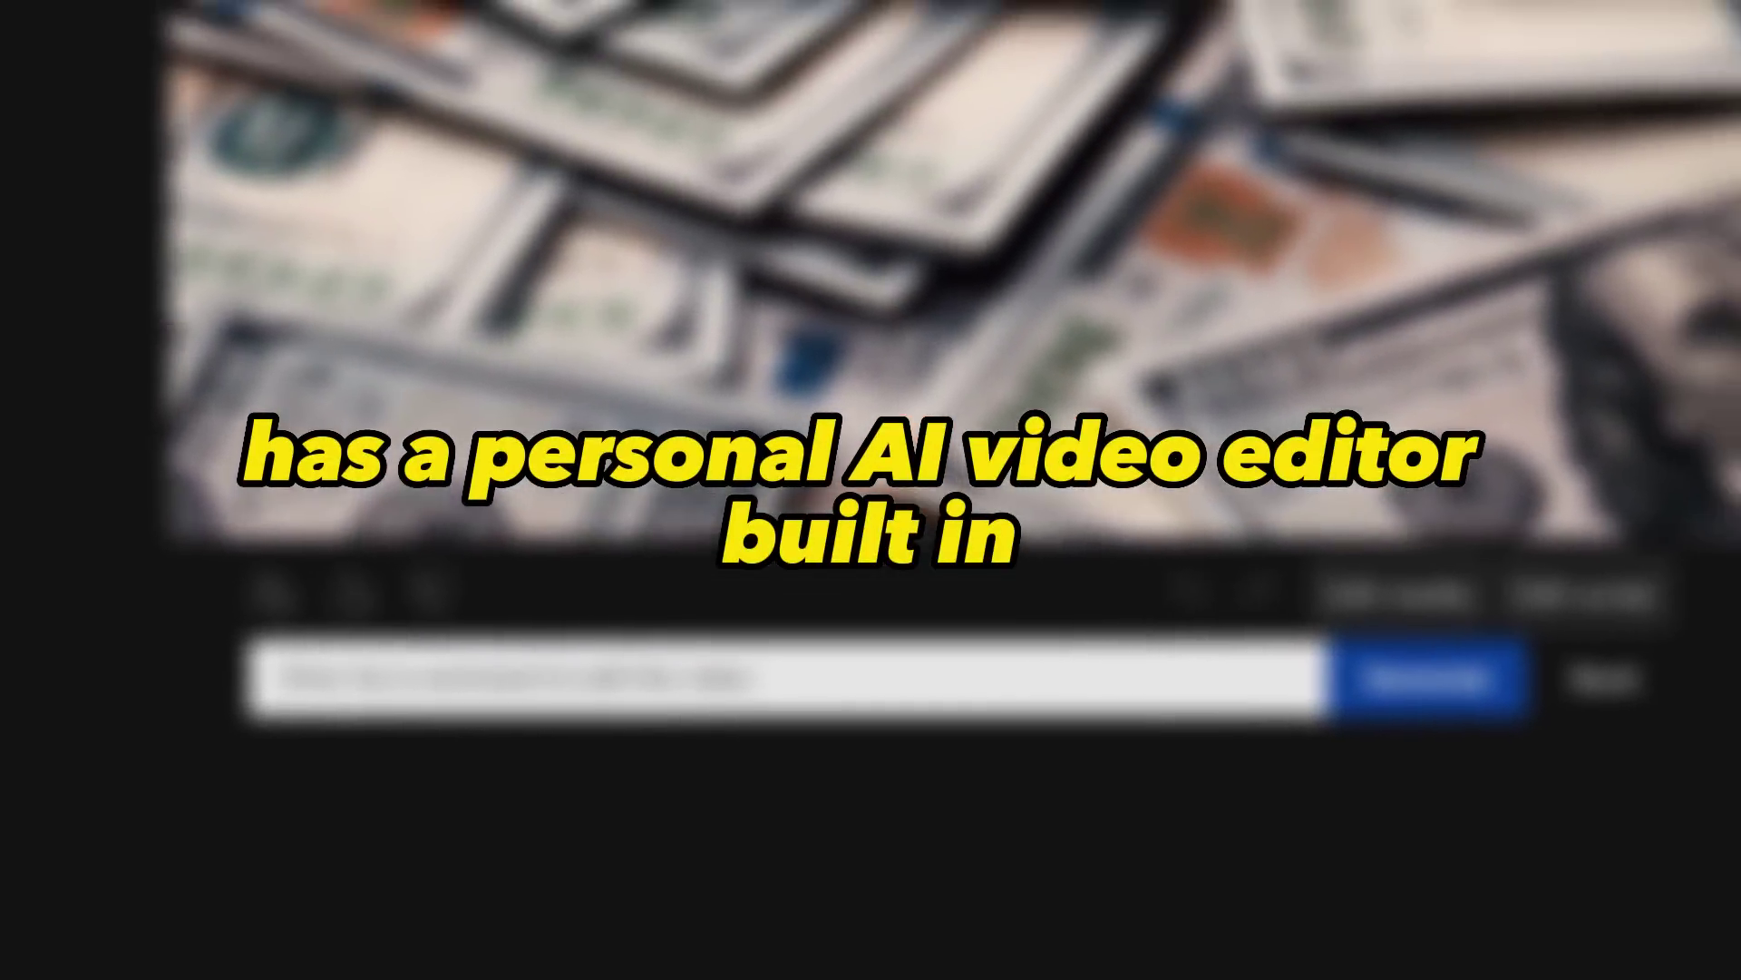
Ask for epic battleground music, a higher volume and a faster pace
{"action": "type", "text": "Give the music an epic battleground vibe"}
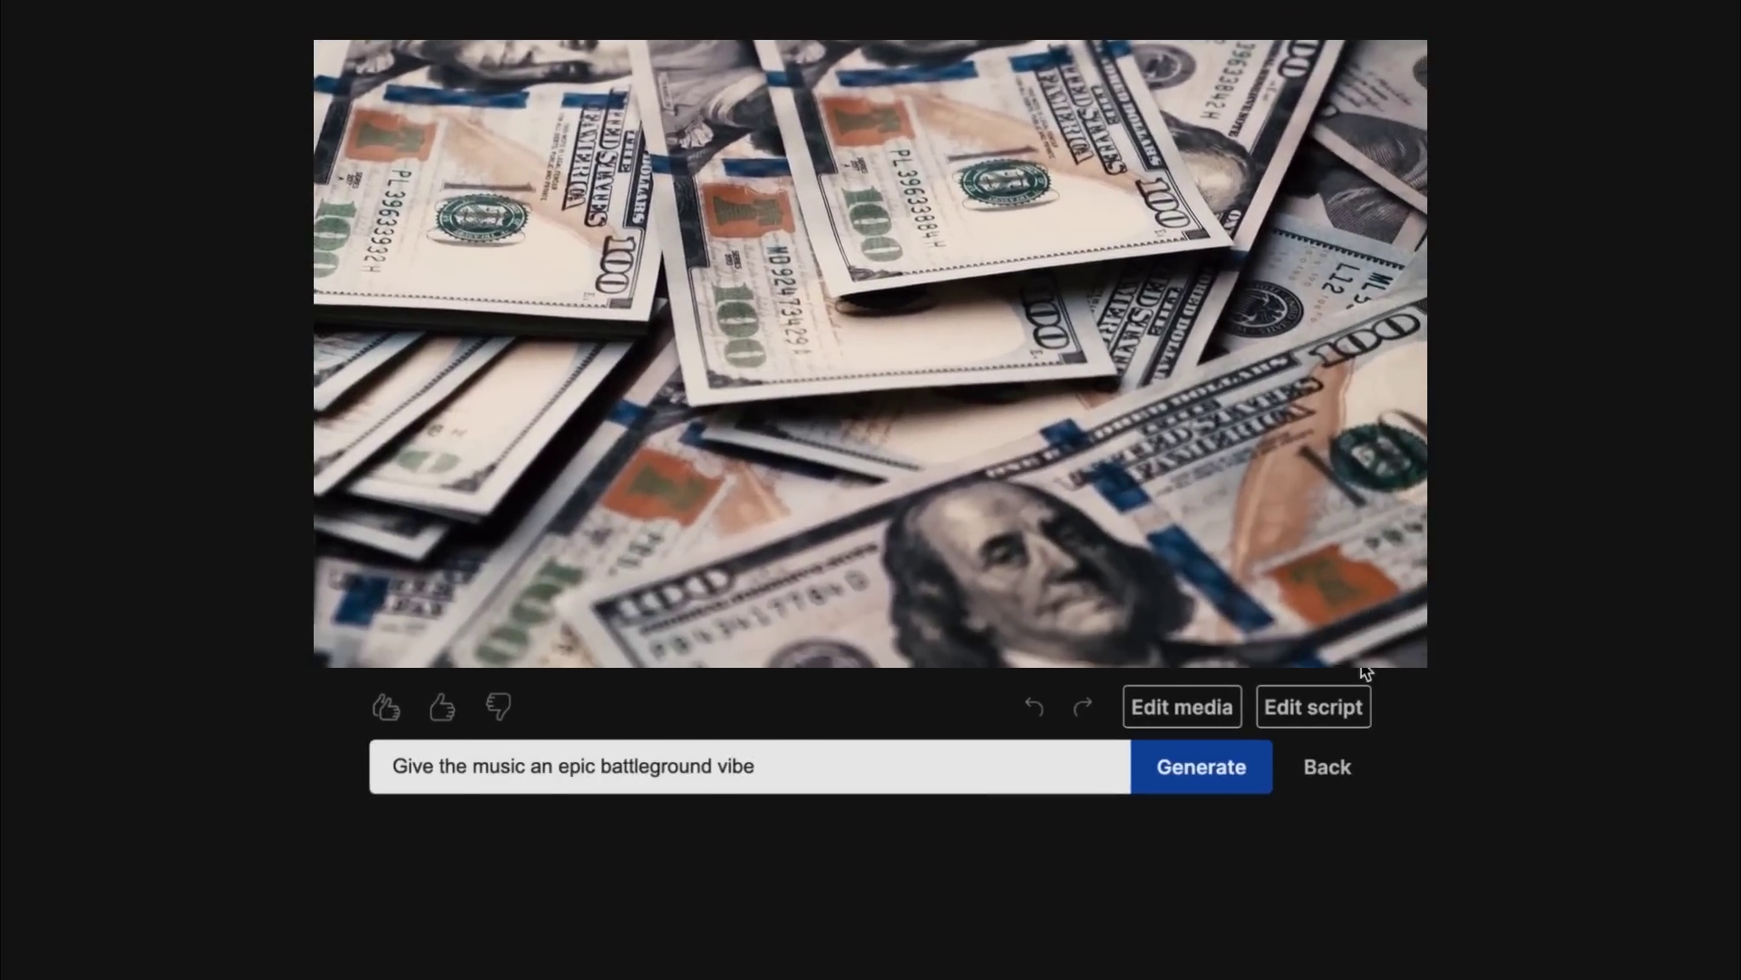
{"action": "left_click", "coordinate": [1204, 767]}
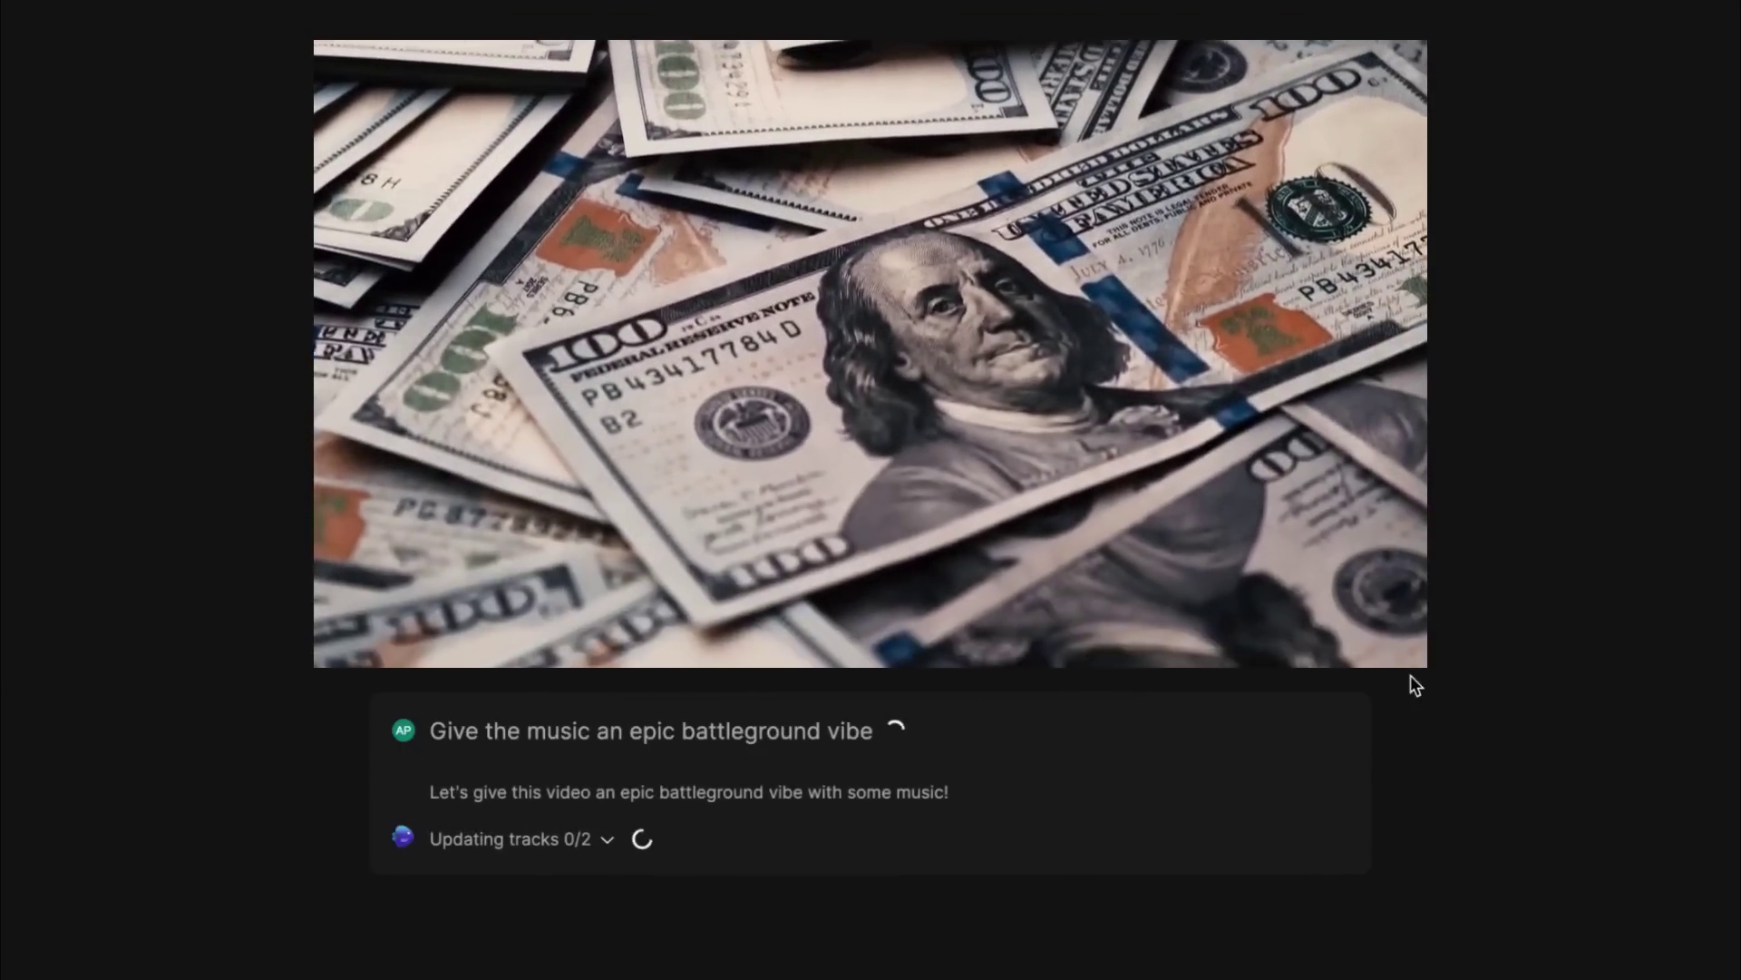
{"action": "type", "text": "Increase the volume!"}
{"action": "key", "text": "Return"}
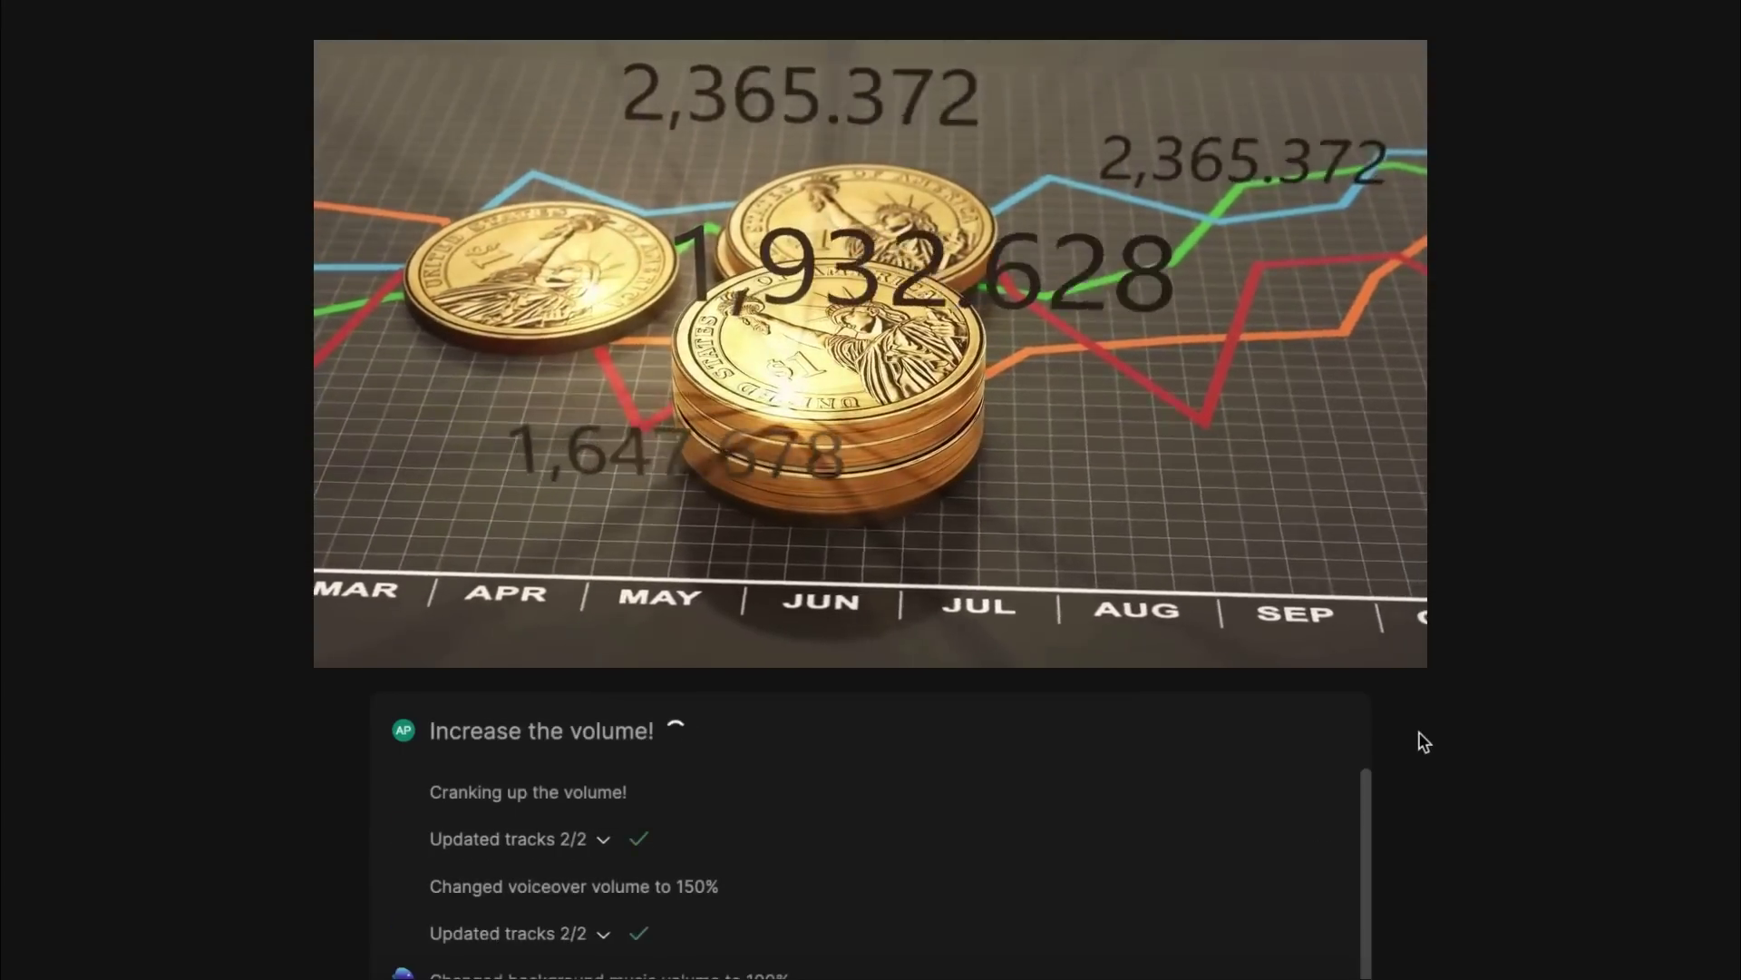
{"action": "type", "text": "pick up the pace"}
{"action": "key", "text": "Return"}
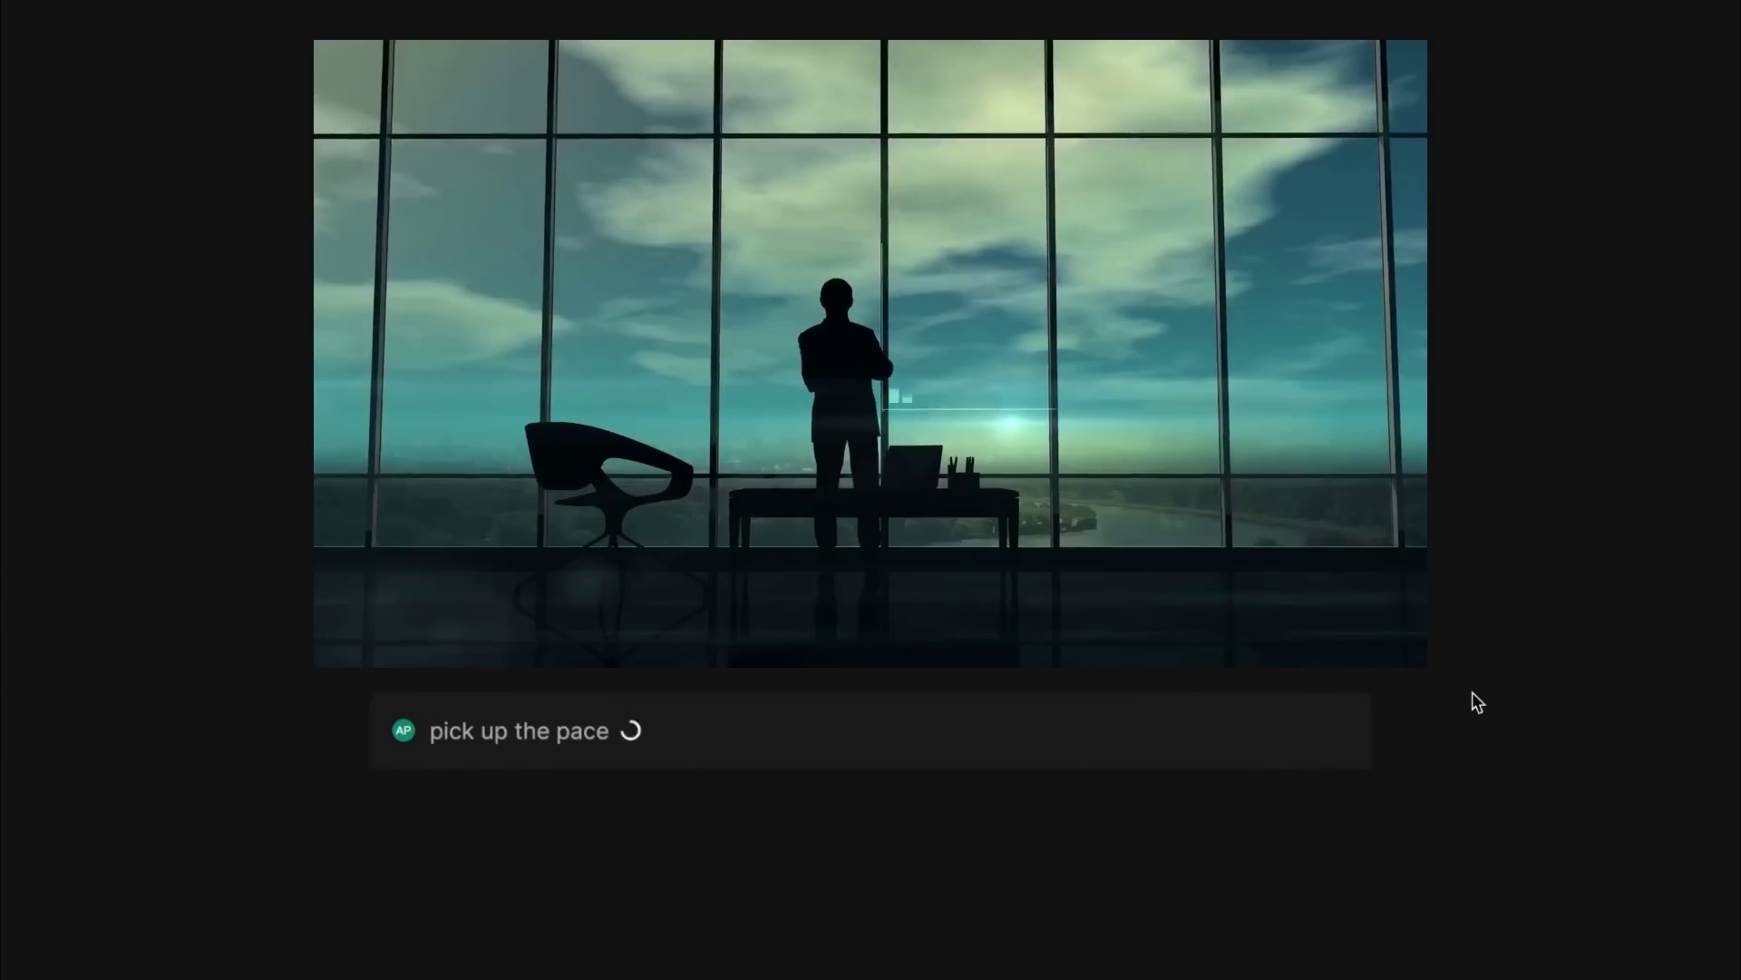
Request a different voiceover and a more cinematic look for the video
{"action": "type", "text": "change the voiceover please"}
{"action": "key", "text": "Return"}
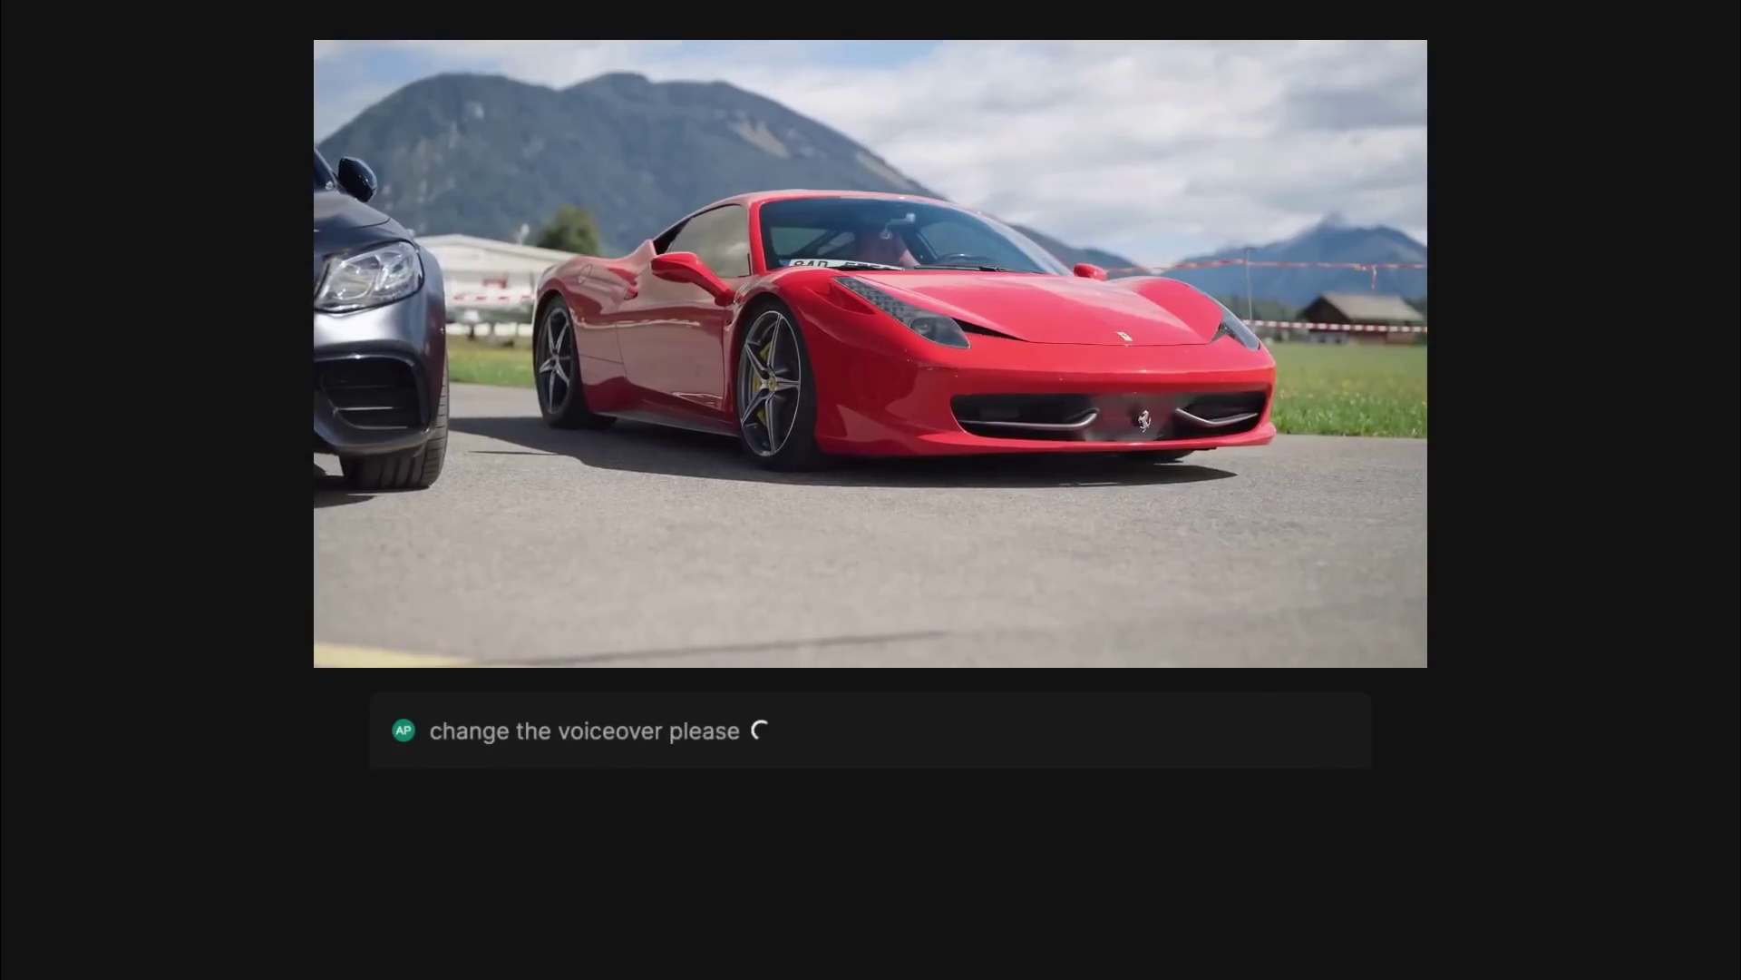
{"action": "type", "text": "And make the video more cinematic"}
{"action": "key", "text": "Return"}
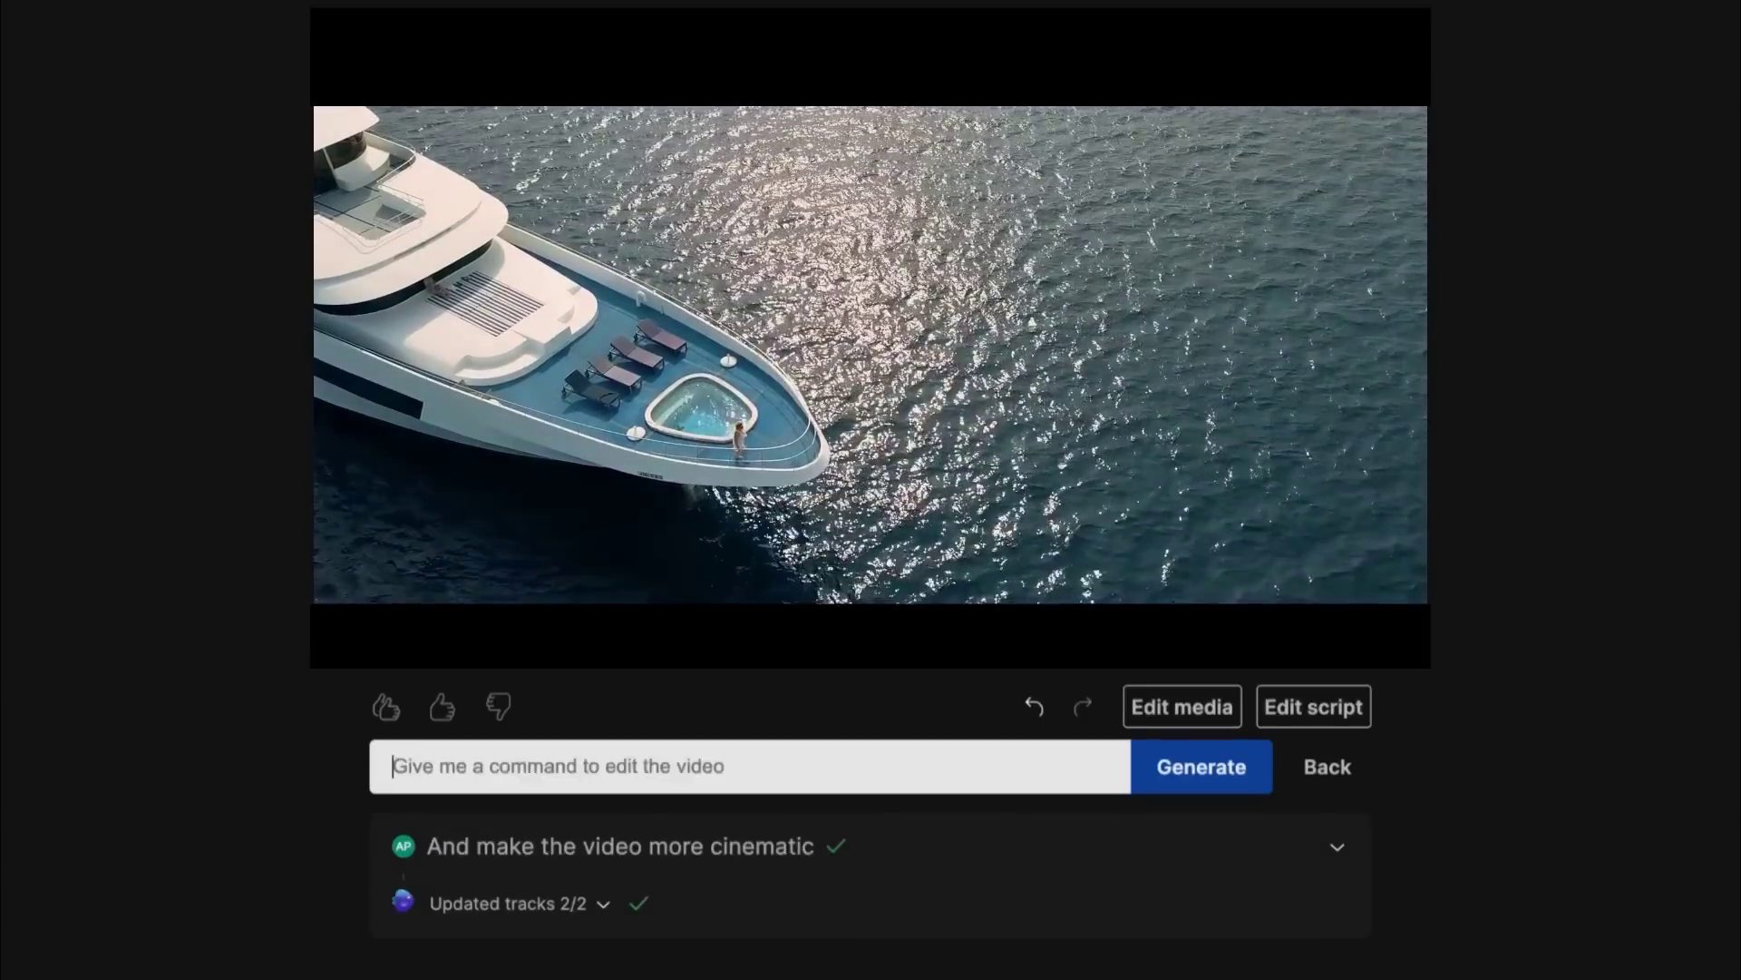
Request footage of people driving sports cars and a dramatic pause moment
{"action": "type", "text": "Show people driving sports cars!"}
{"action": "key", "text": "Return"}
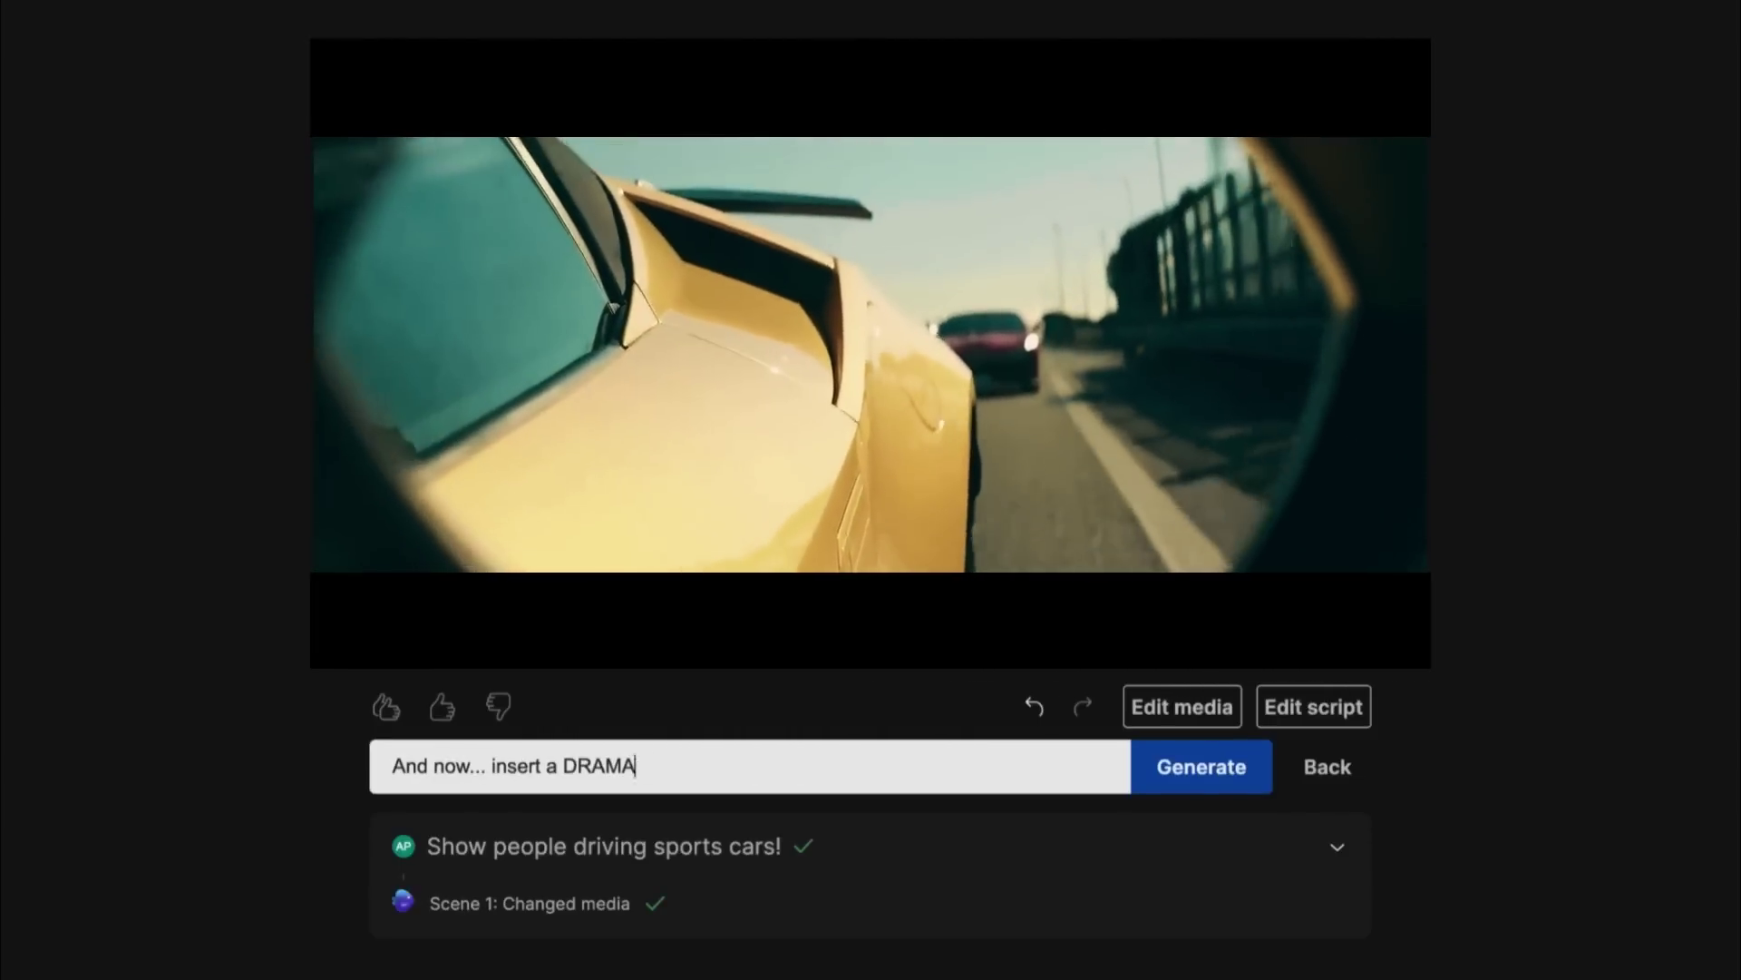
{"action": "key", "text": "Return"}
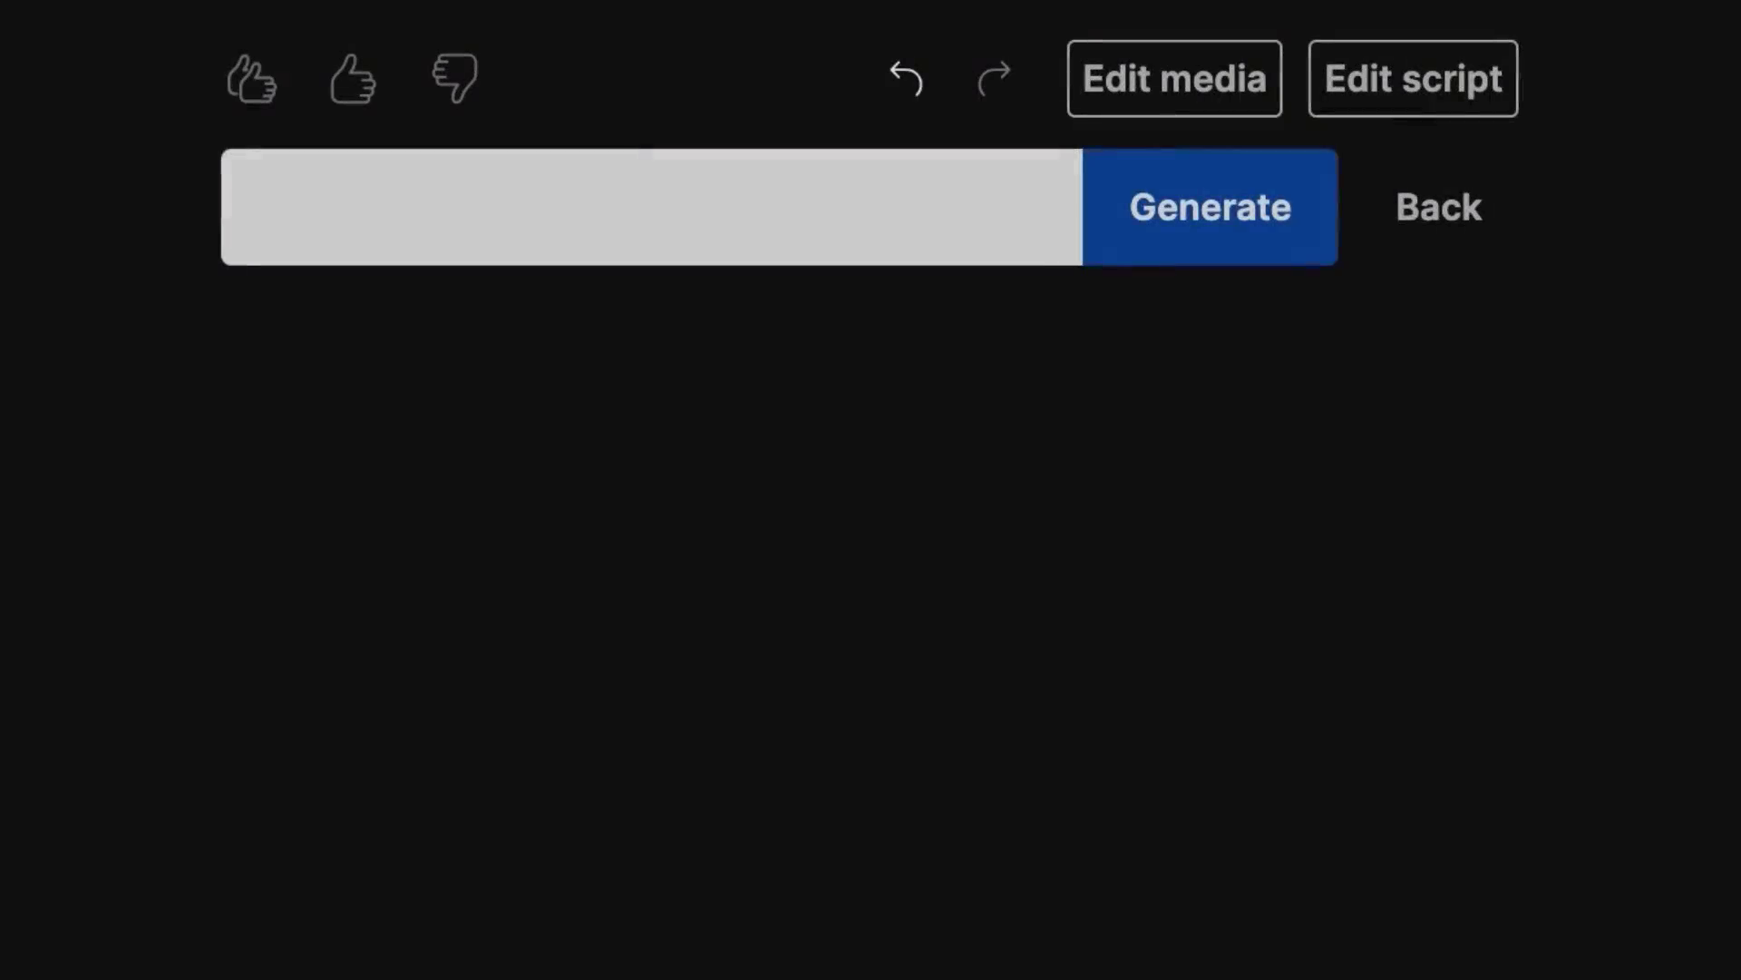
Send the assistant a thank-you, a compliment and an affectionate message
{"action": "type", "text": "thank you so much Invideo AI!"}
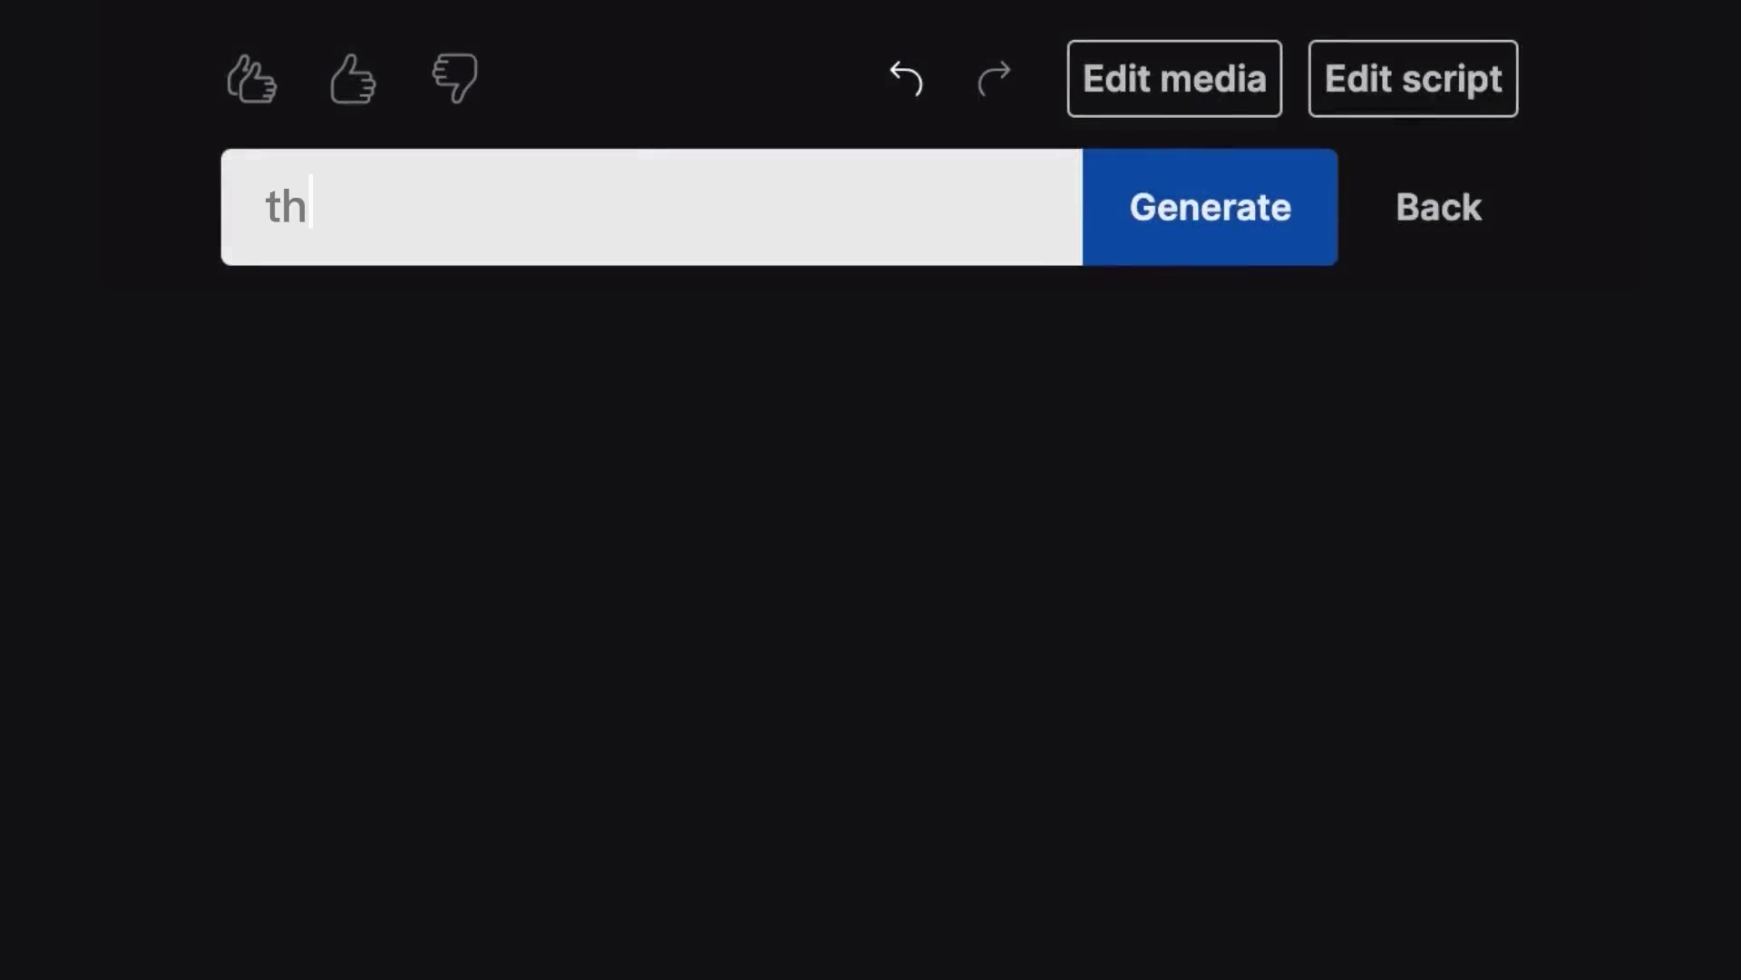
{"action": "left_click", "coordinate": [1229, 234]}
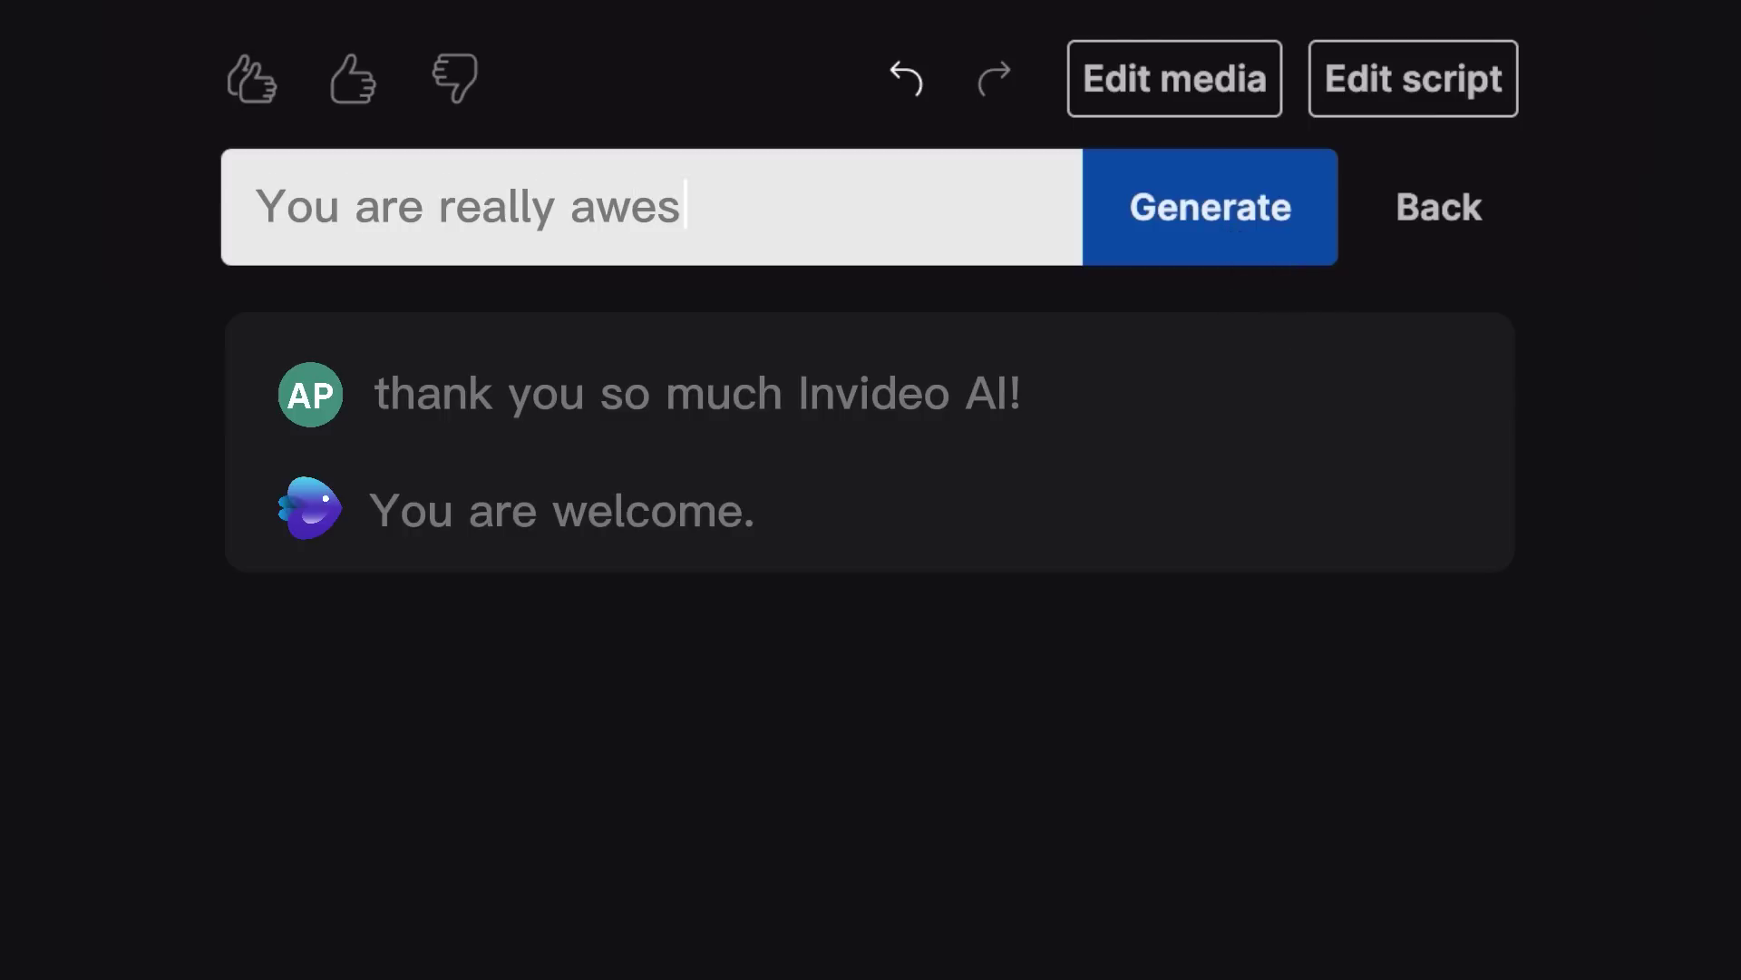
{"action": "left_click", "coordinate": [1229, 233]}
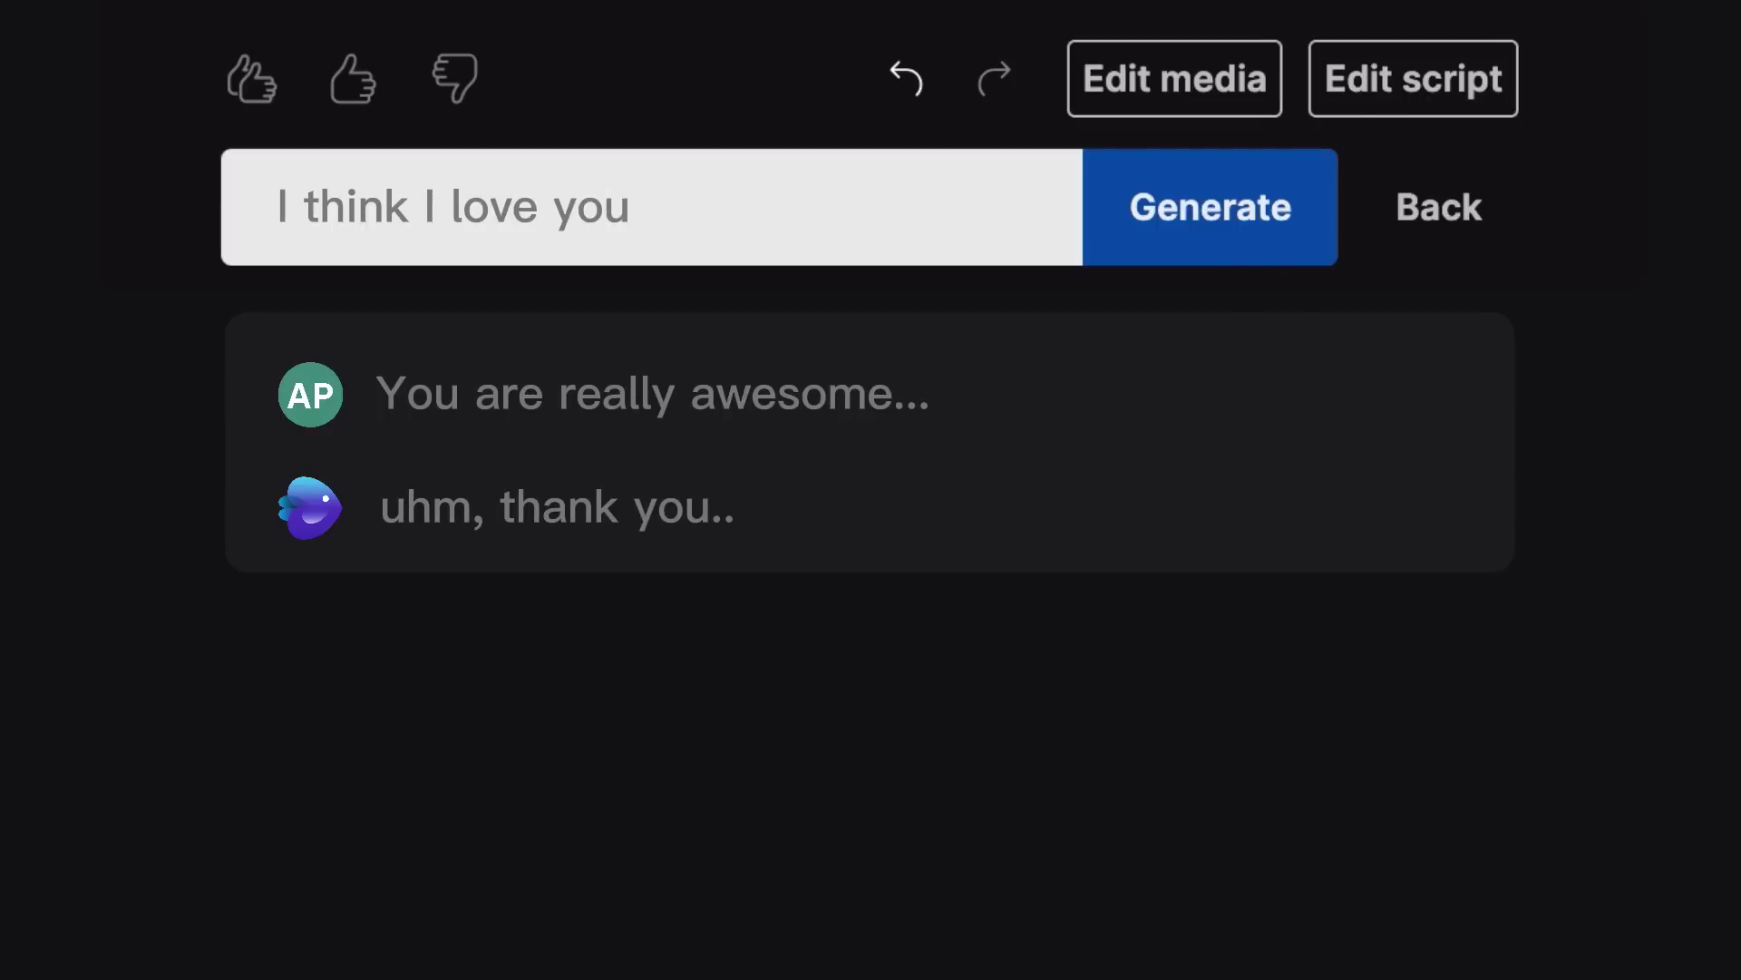
{"action": "left_click", "coordinate": [1229, 234]}
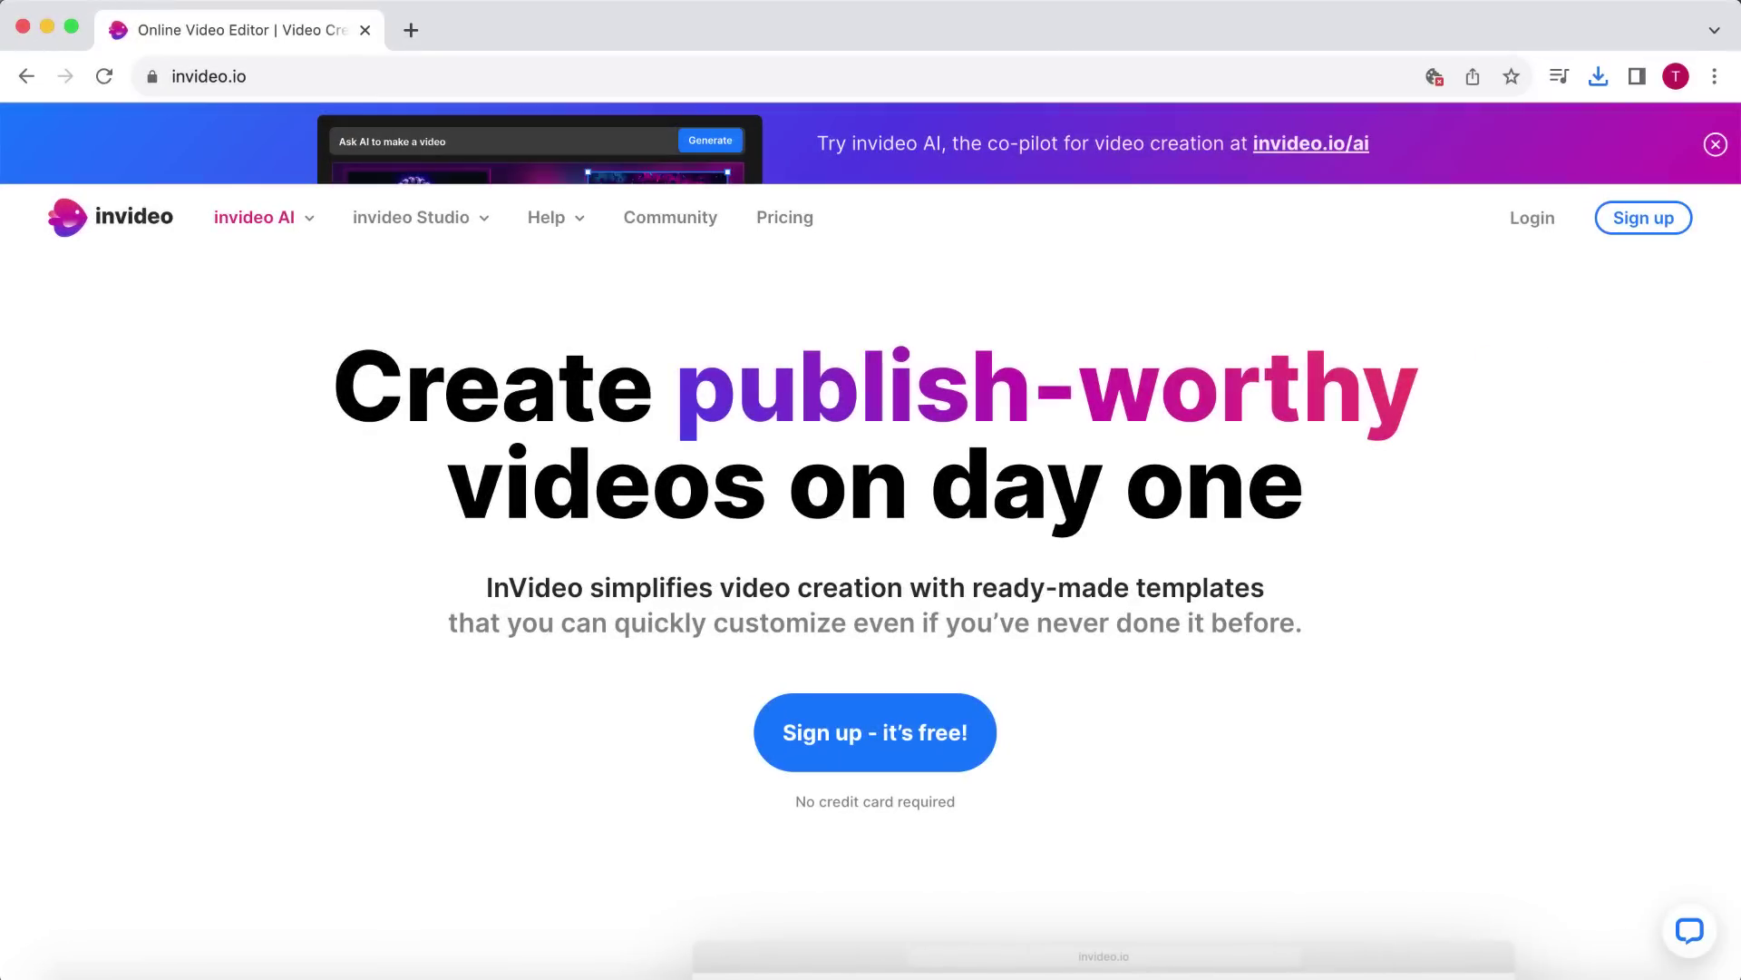
Scroll down the invideo.io homepage to its animated editor demo
{"action": "scroll", "coordinate": [870, 544], "scroll_direction": "down", "scroll_amount": 8}
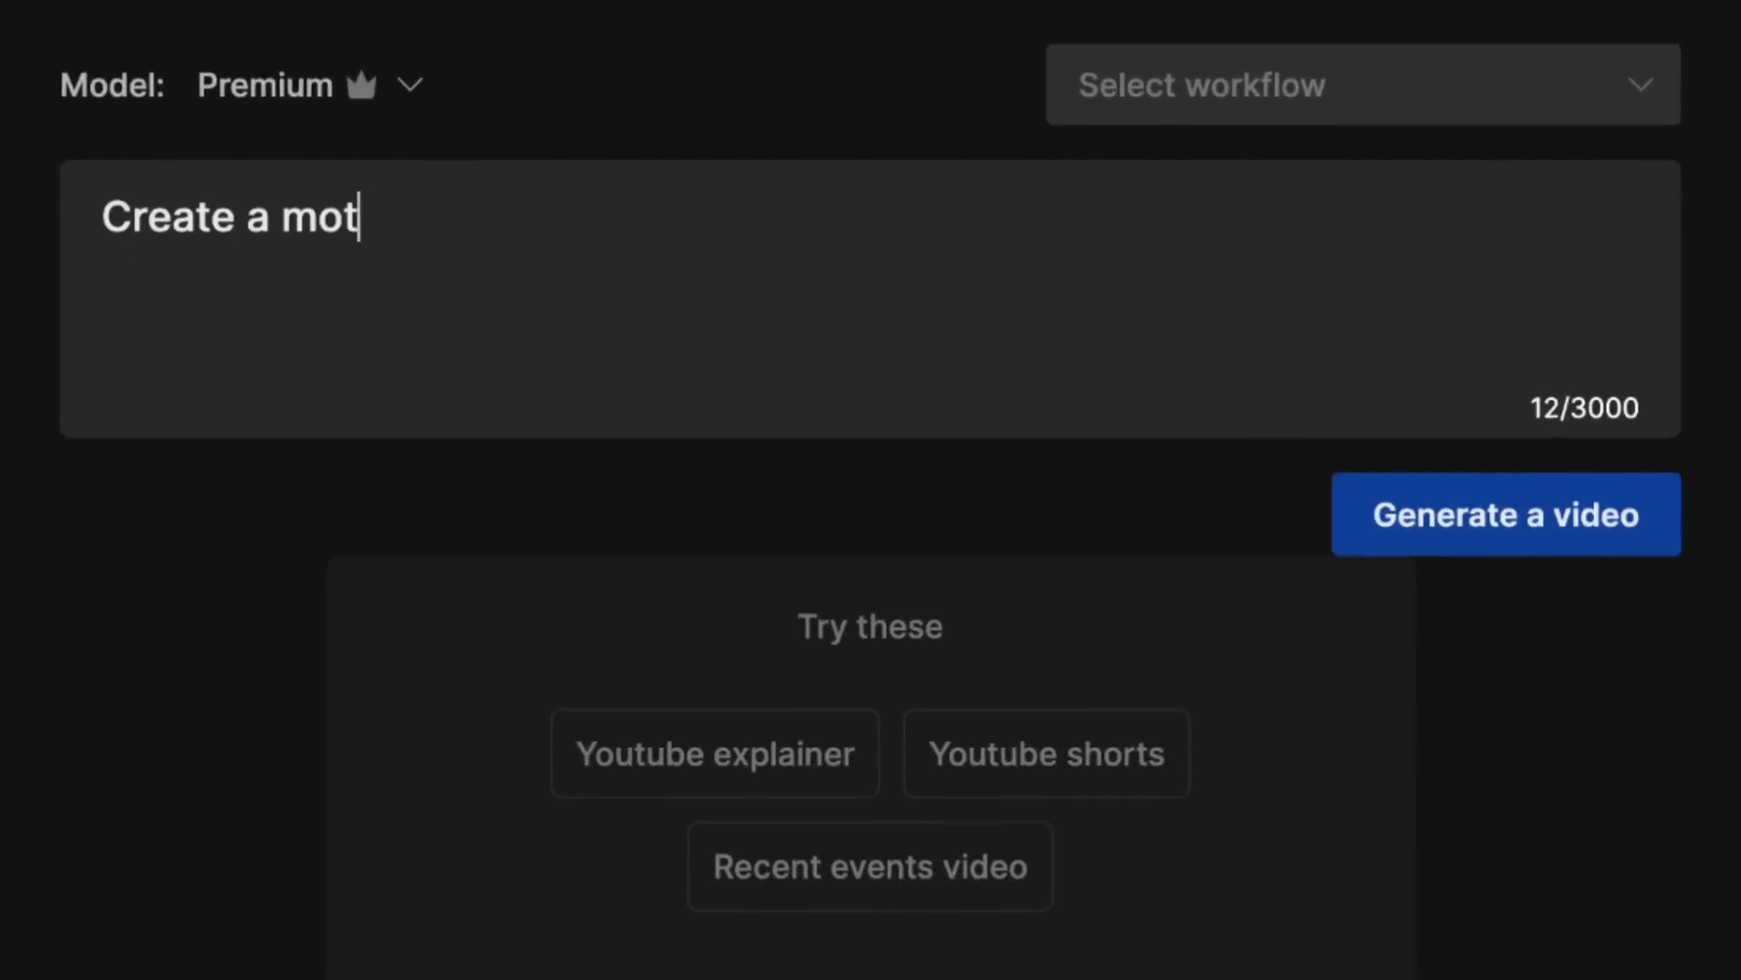
Generate a motivational YouTube Shorts video, then request a mountain-top opening shot
{"action": "type", "text": "ivational YouTube shorts vi"}
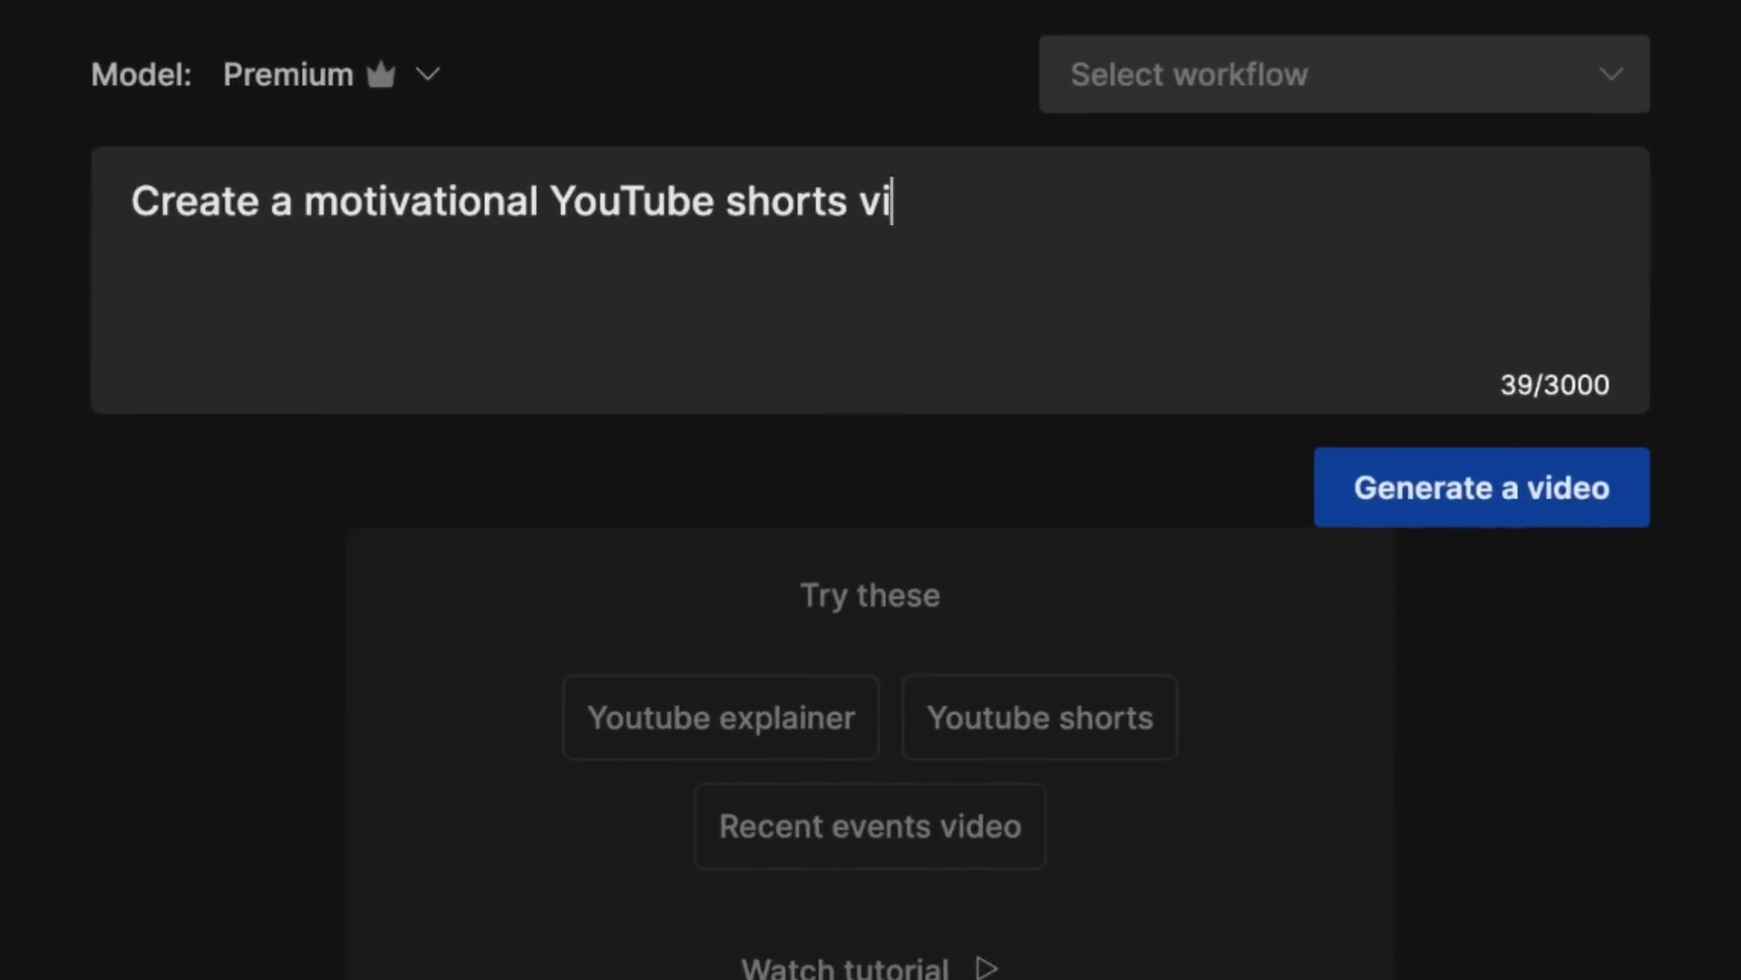
{"action": "type", "text": "deo"}
{"action": "left_click", "coordinate": [1469, 503]}
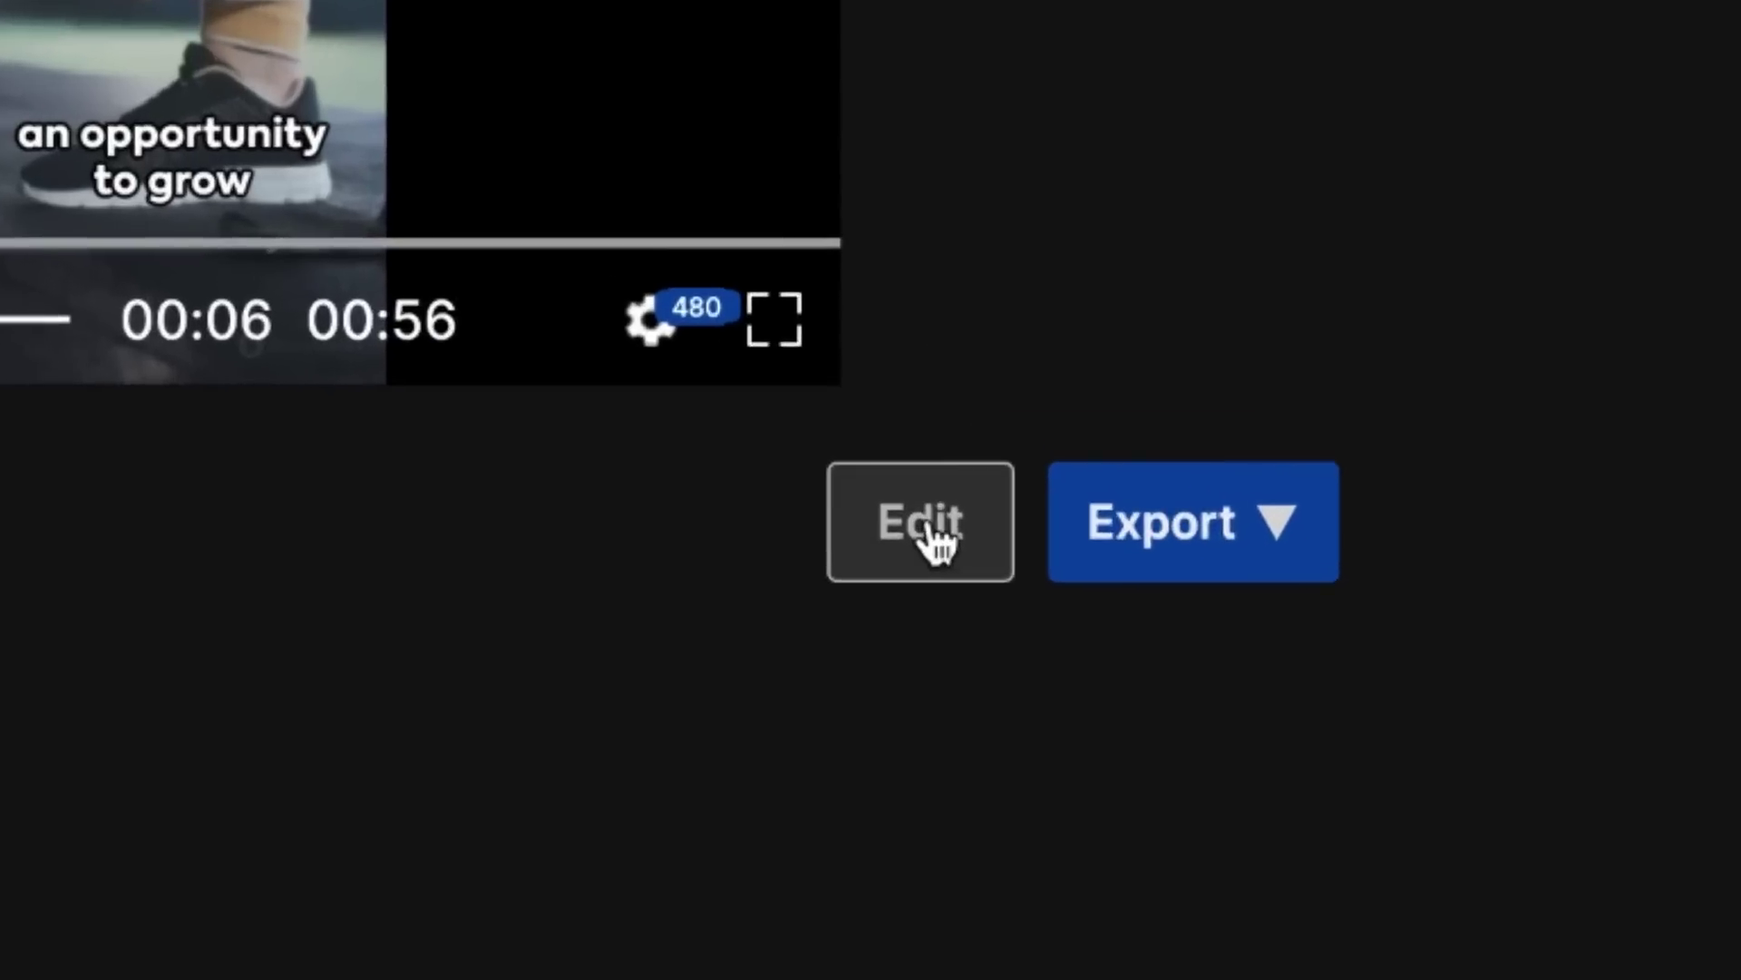
{"action": "left_click", "coordinate": [1288, 702]}
{"action": "type", "text": "Star"}
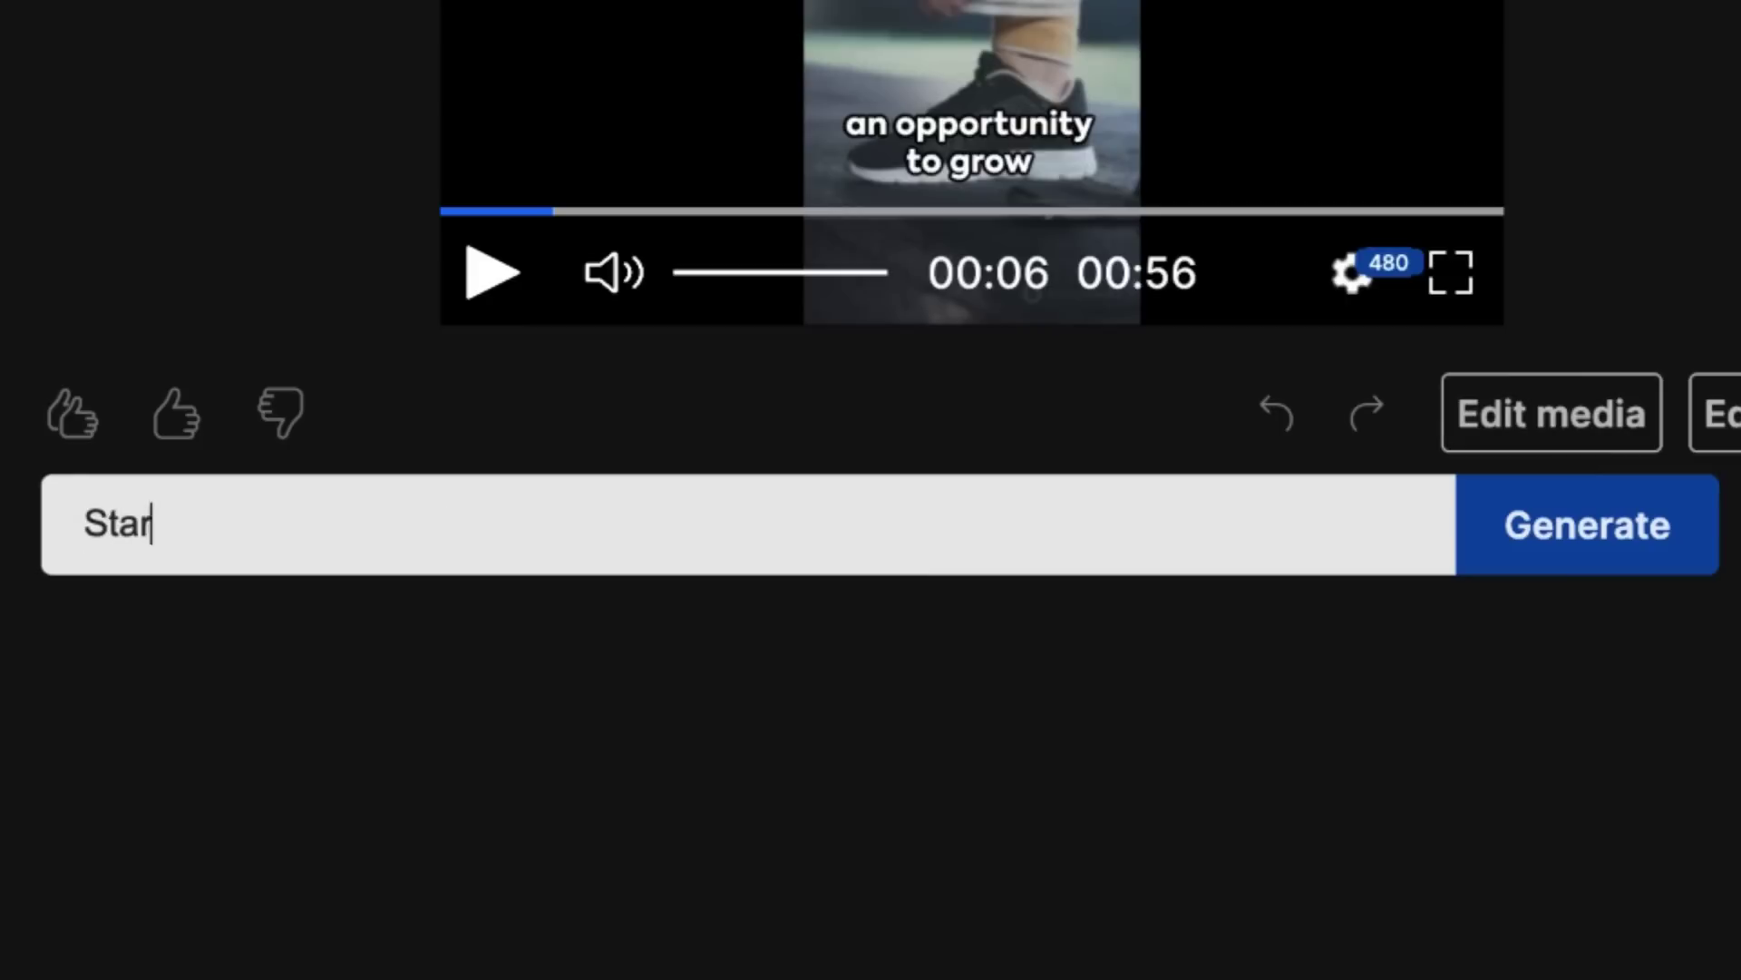
{"action": "type", "text": "t with a video of someone standing on a mountain"}
{"action": "left_click", "coordinate": [1589, 556]}
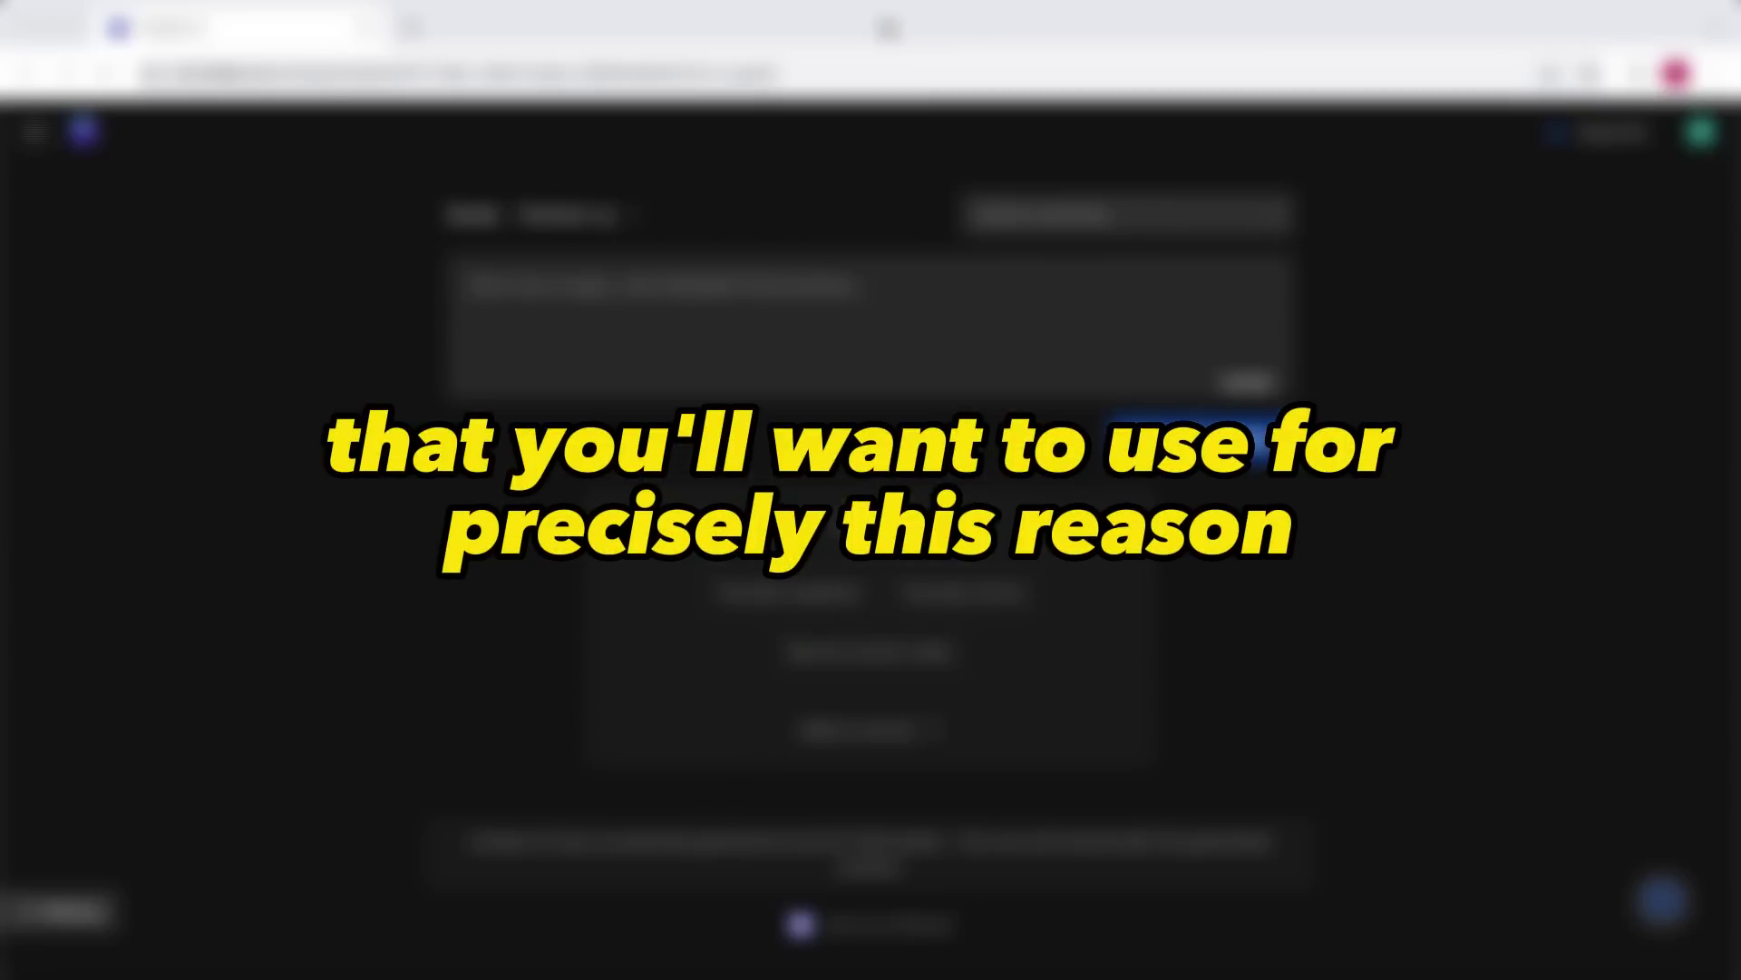
Search 'latest news' in a new tab and open CNN from the results
{"action": "left_click", "coordinate": [411, 29]}
{"action": "type", "text": "latest news"}
{"action": "key", "text": "Return"}
{"action": "left_click", "coordinate": [192, 413]}
{"action": "left_click", "coordinate": [258, 411]}
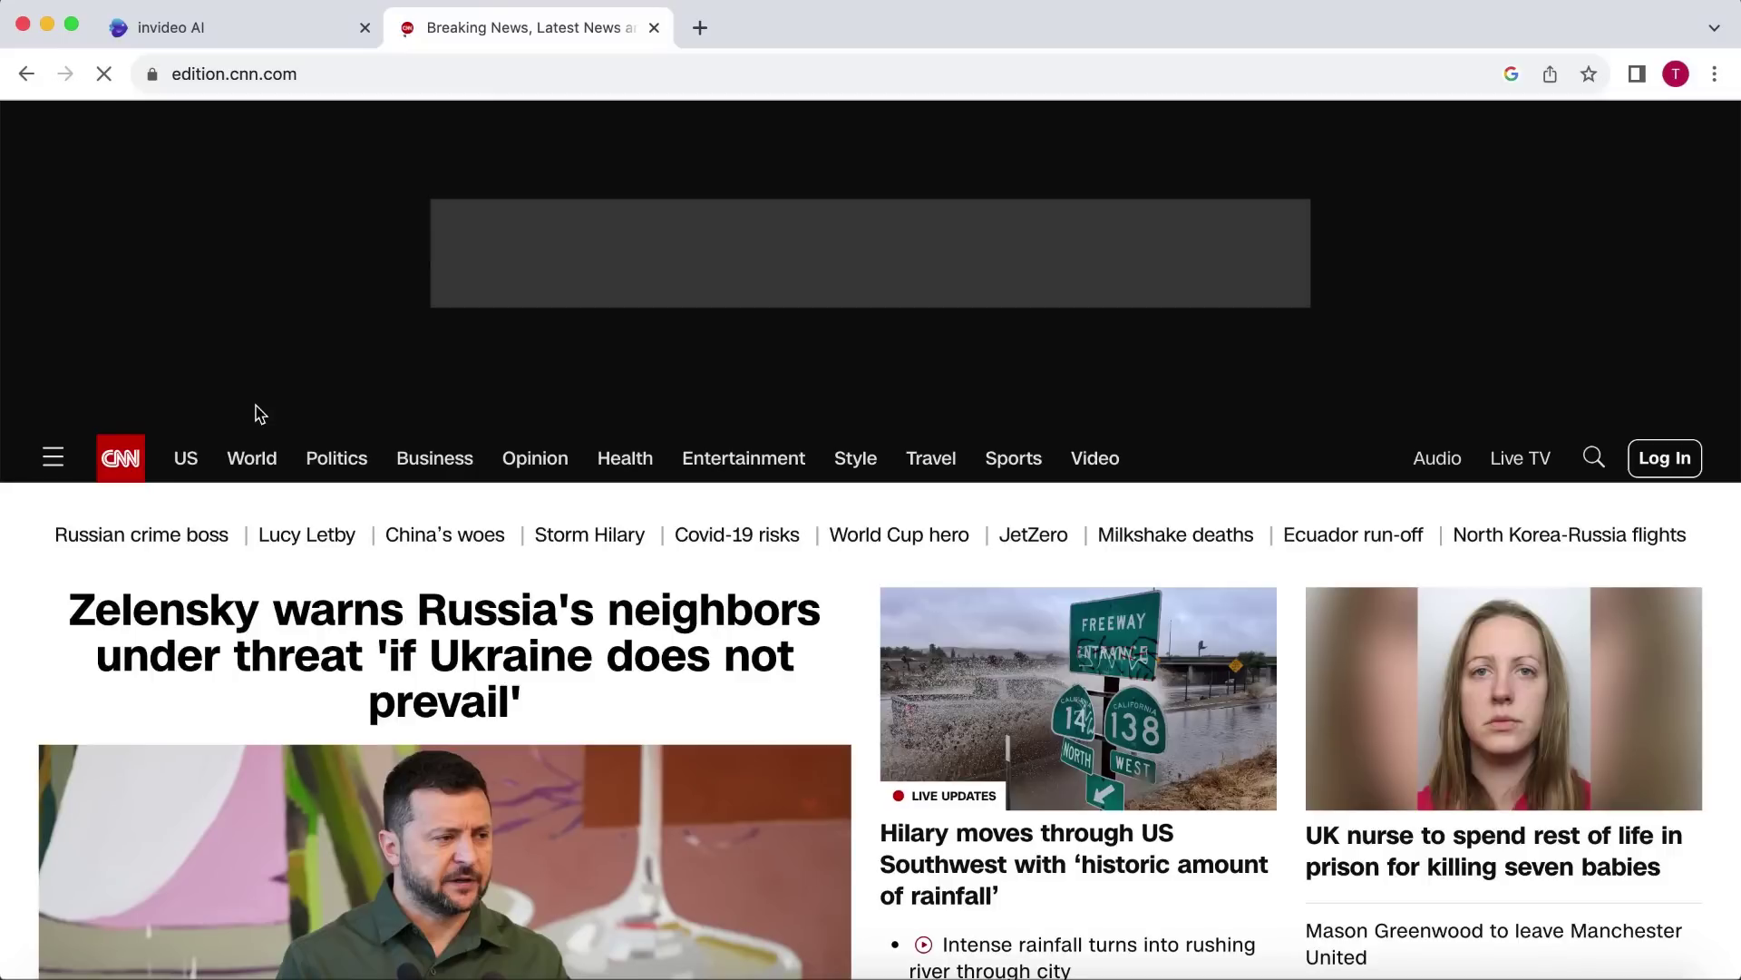
Open the CNN headline "China's economy is in trouble. Here's what's gone wrong."
{"action": "scroll", "coordinate": [260, 413], "scroll_direction": "down", "scroll_amount": 4}
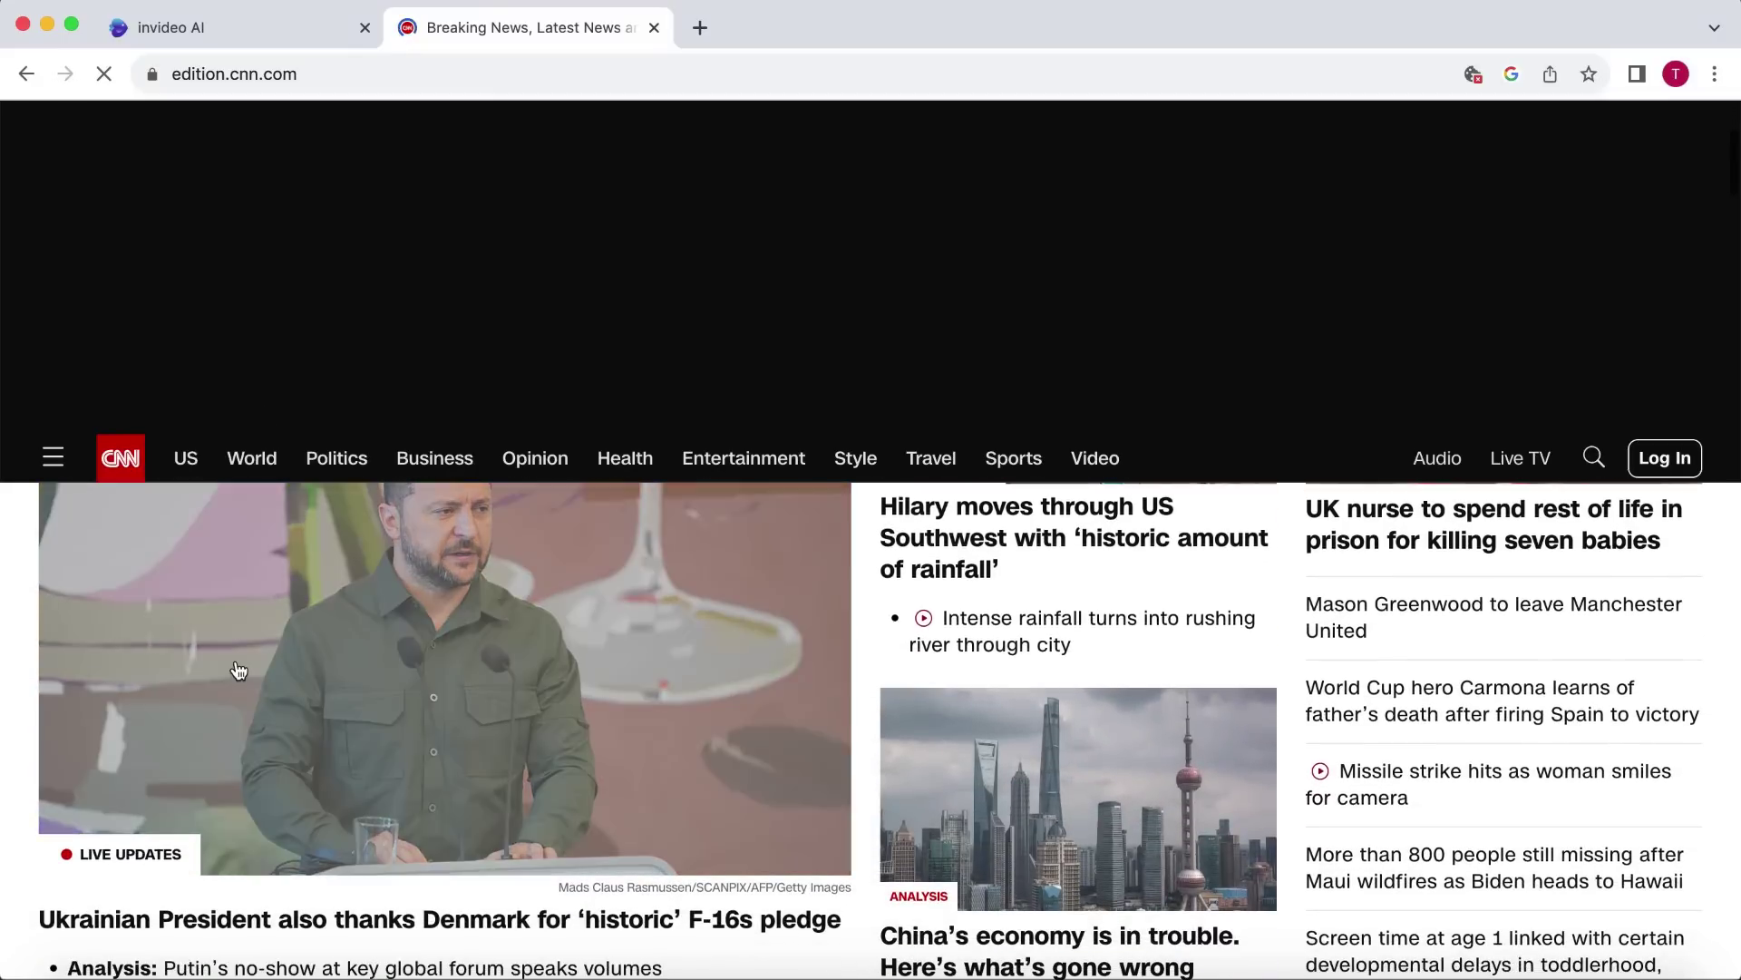
{"action": "scroll", "coordinate": [238, 669], "scroll_direction": "up", "scroll_amount": 1}
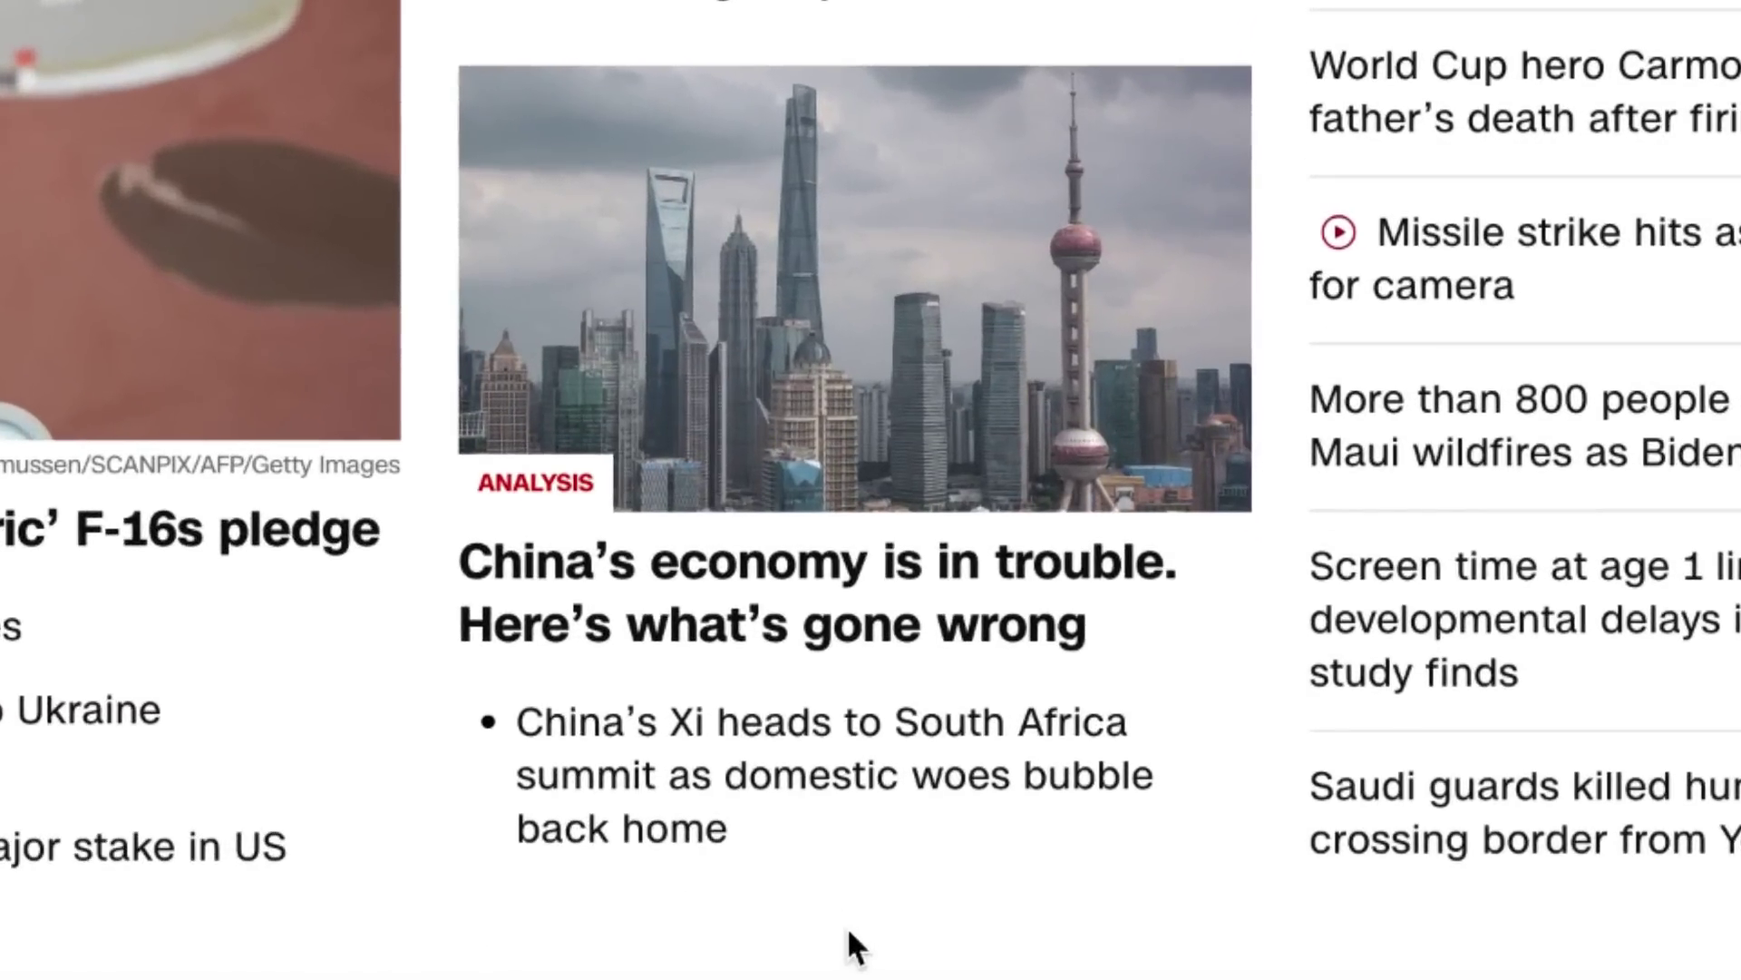
{"action": "left_click", "coordinate": [832, 624]}
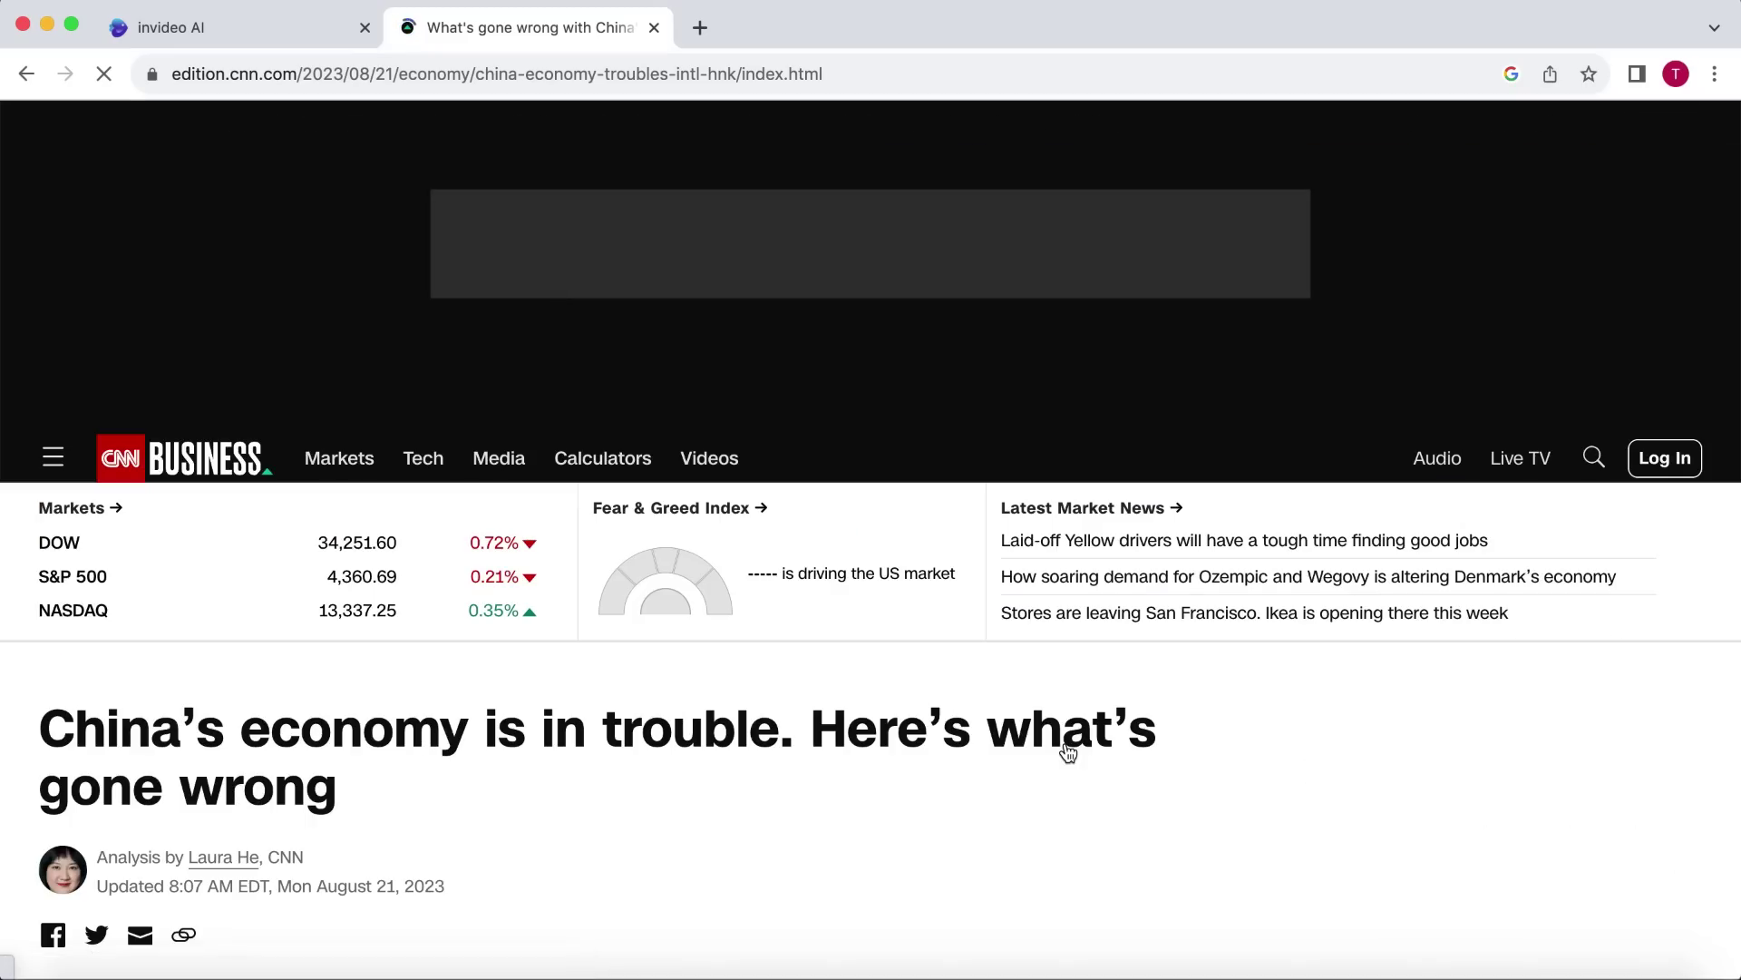
Highlight the Local government debt and Demographic decline section headings
{"action": "scroll", "coordinate": [12, 758], "scroll_direction": "down", "scroll_amount": 20}
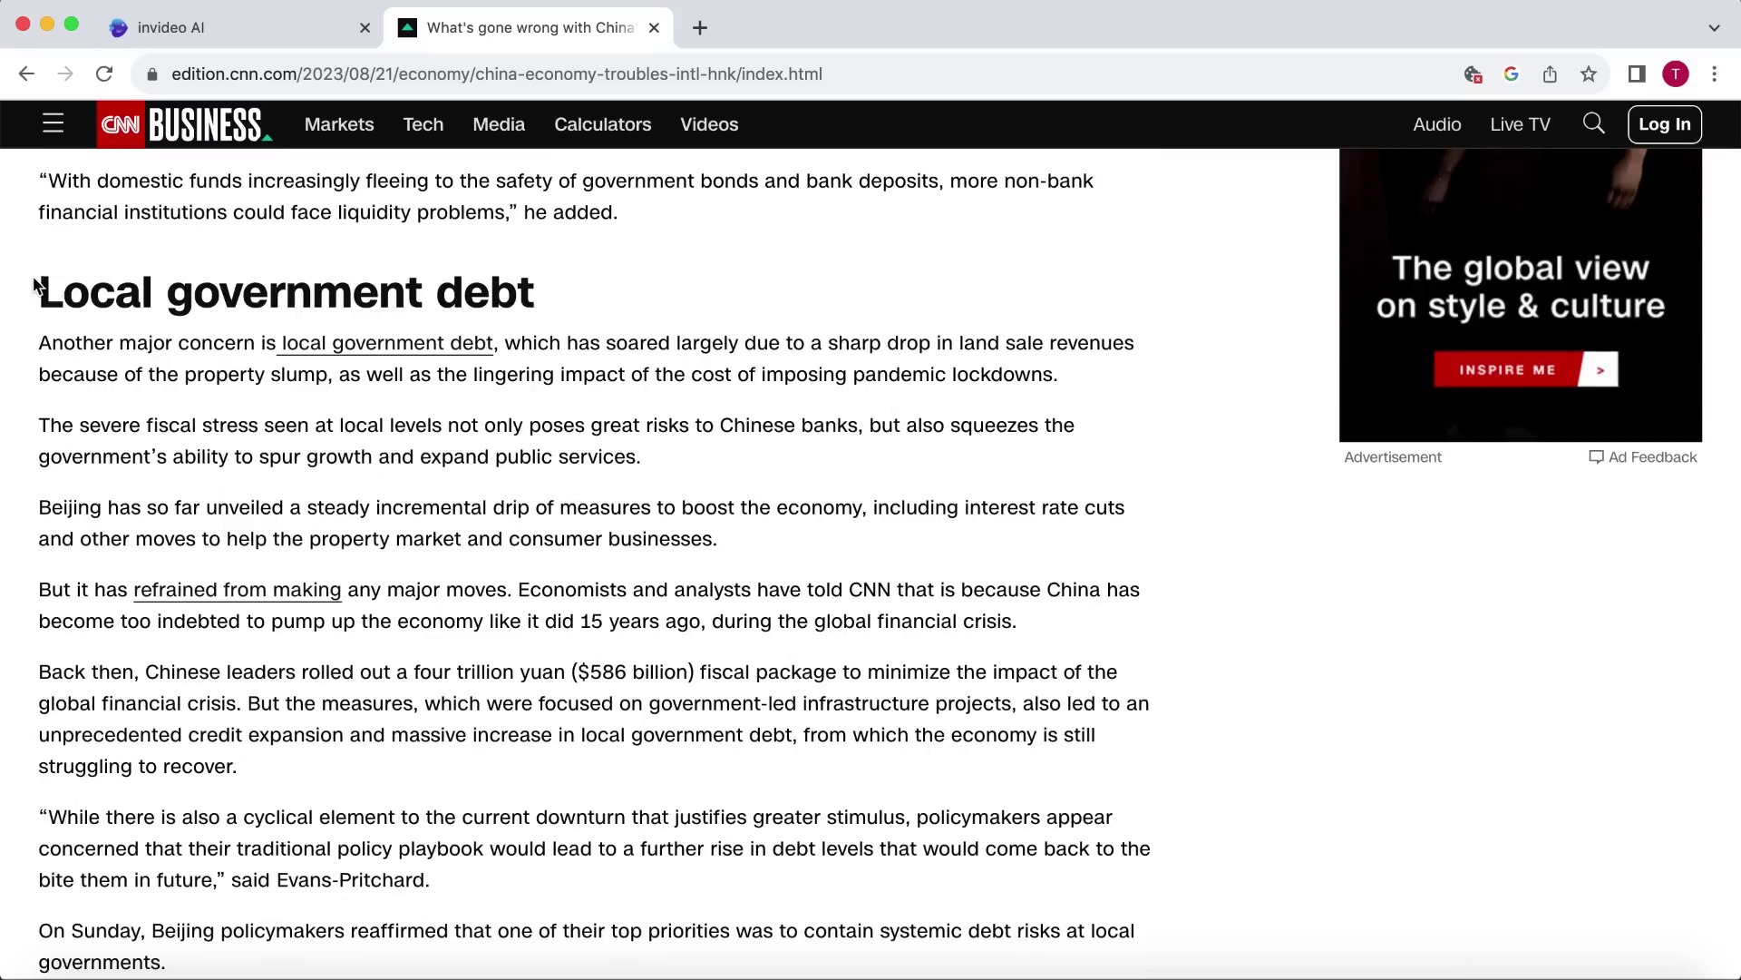
{"action": "left_click_drag", "start_coordinate": [35, 285], "coordinate": [555, 298]}
{"action": "left_click", "coordinate": [588, 292]}
{"action": "scroll", "coordinate": [588, 295], "scroll_direction": "down", "scroll_amount": 10}
{"action": "left_click_drag", "start_coordinate": [547, 461], "coordinate": [23, 463]}
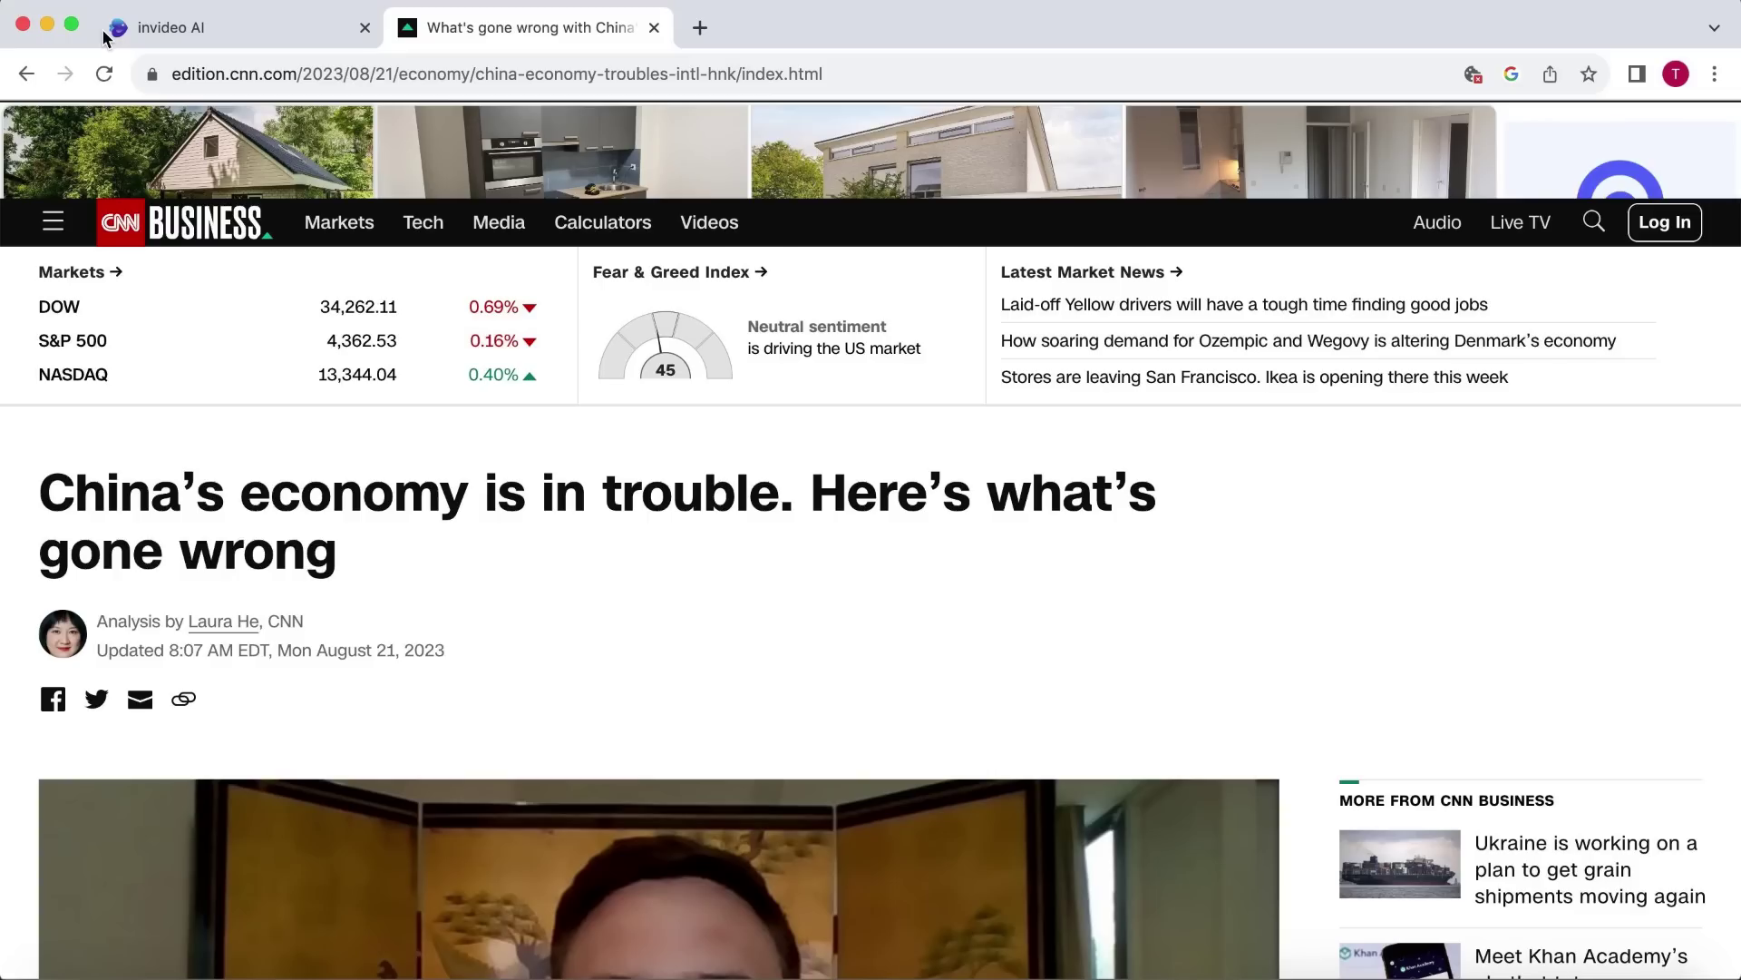
Back in invideo AI, show the Select workflow dropdown options
{"action": "left_click", "coordinate": [162, 27]}
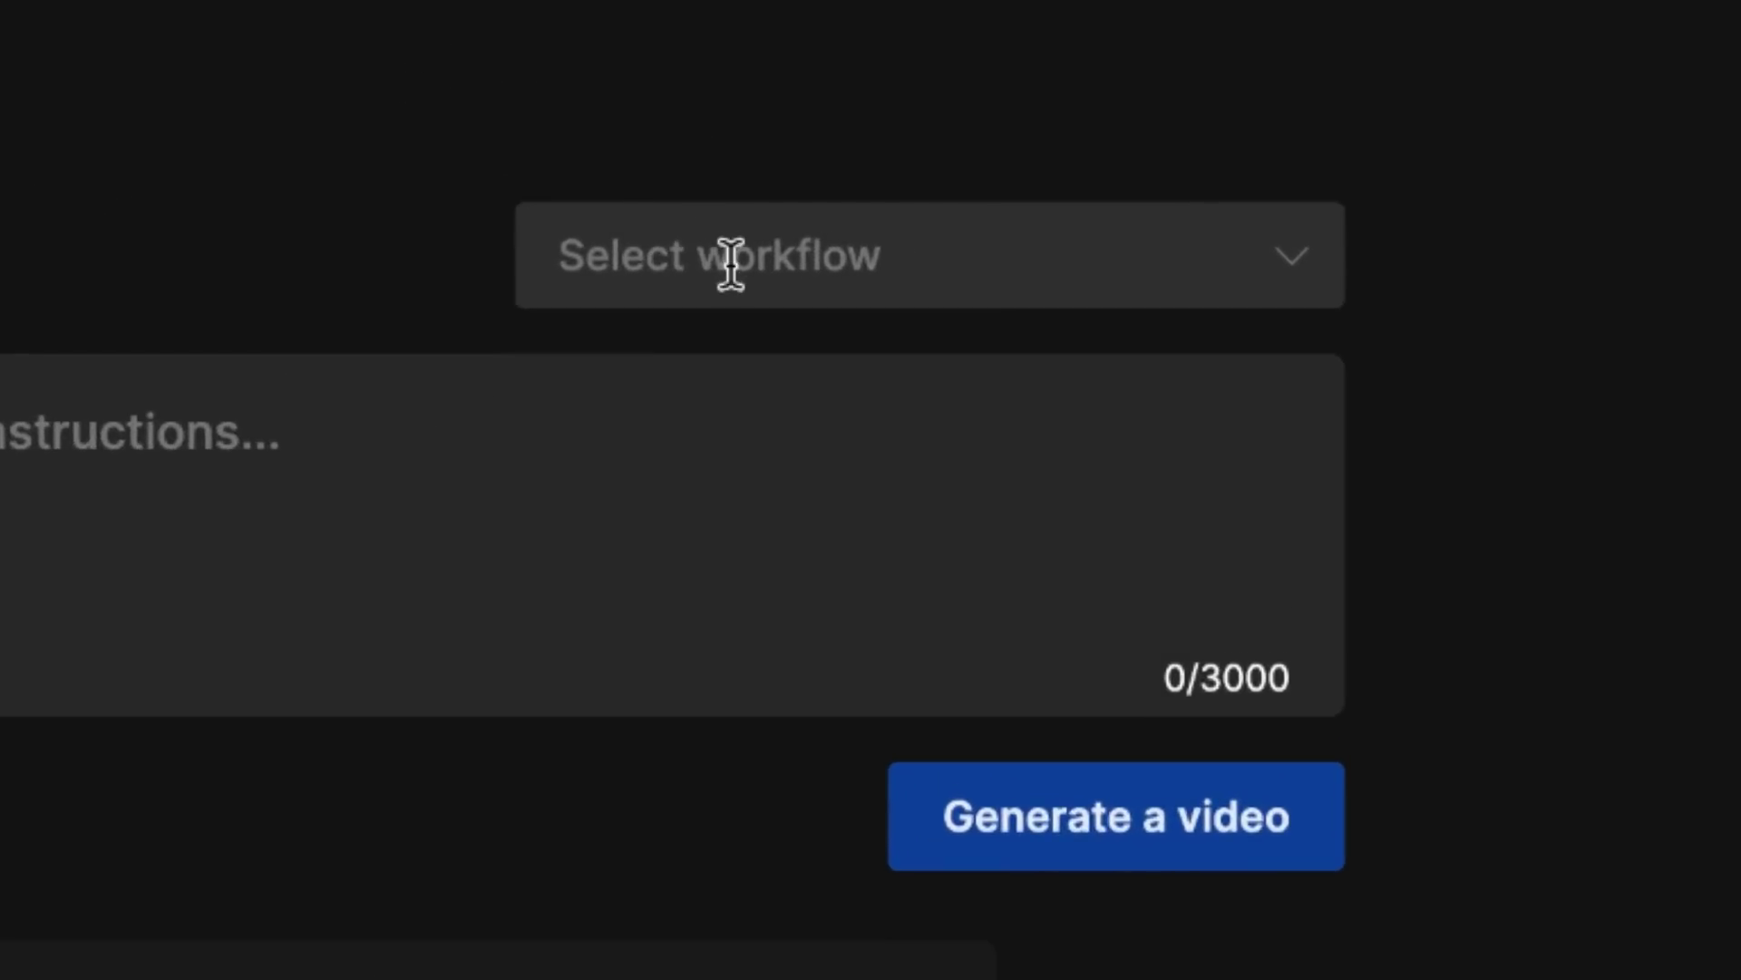
{"action": "left_click", "coordinate": [731, 263]}
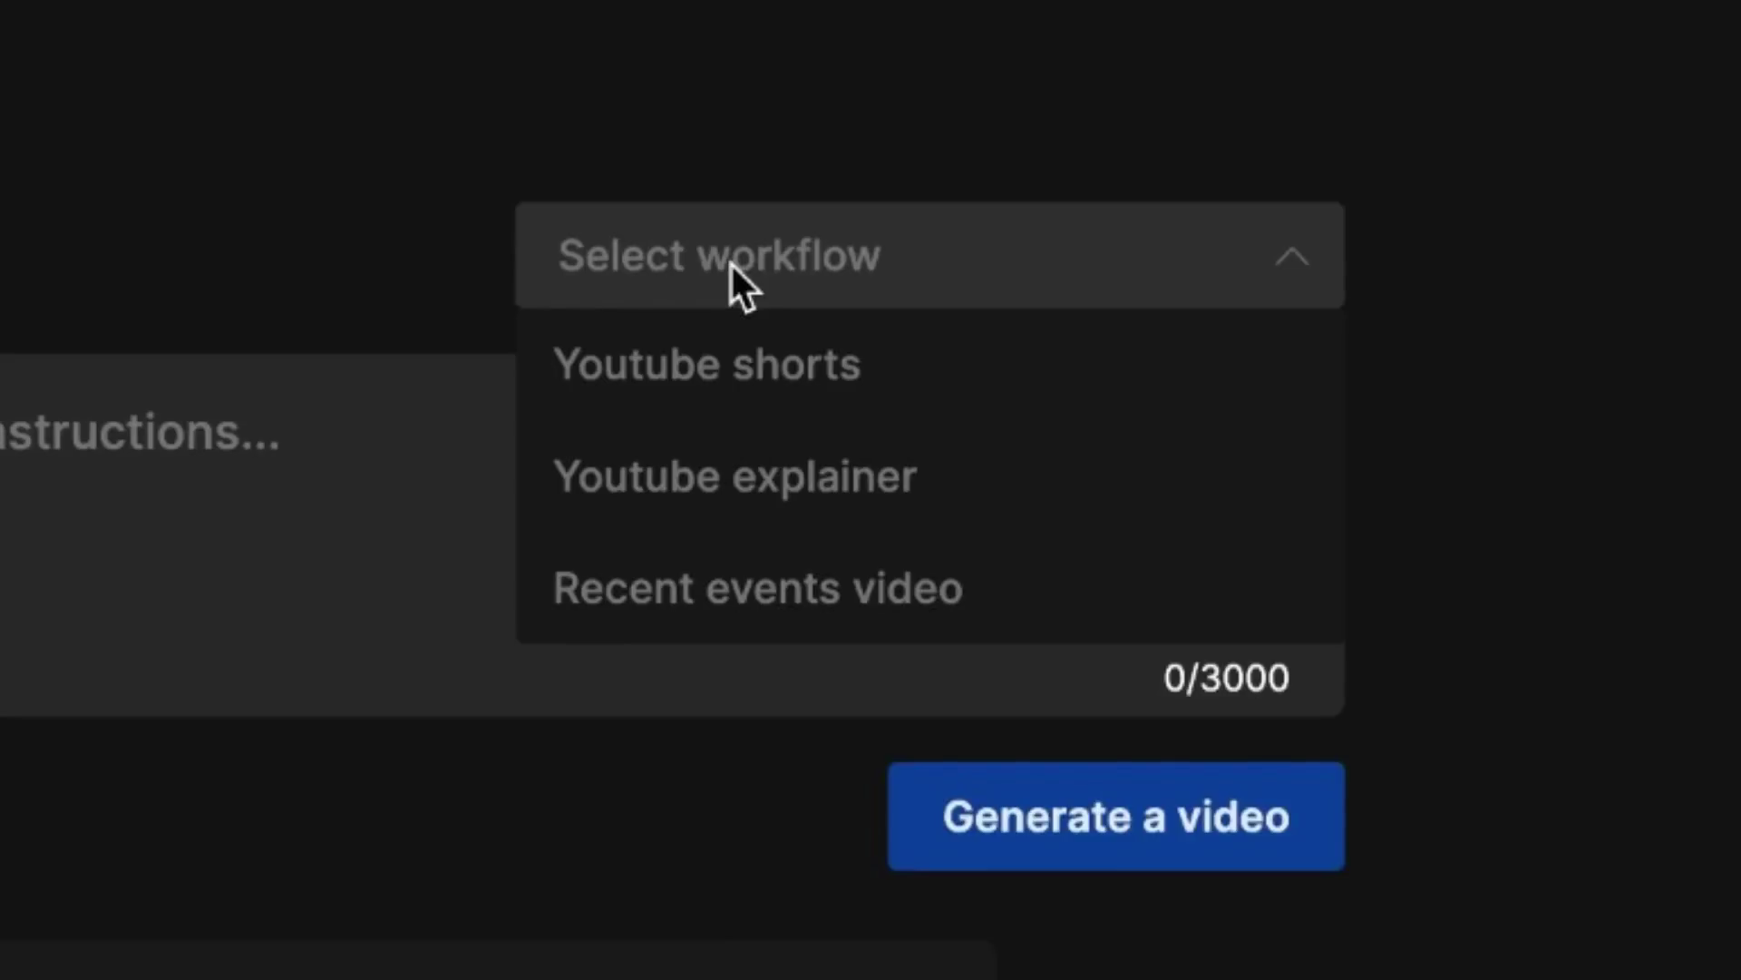
Choose Recent events video with the topic "what's going wrong with China's economy"
{"action": "left_click", "coordinate": [852, 609]}
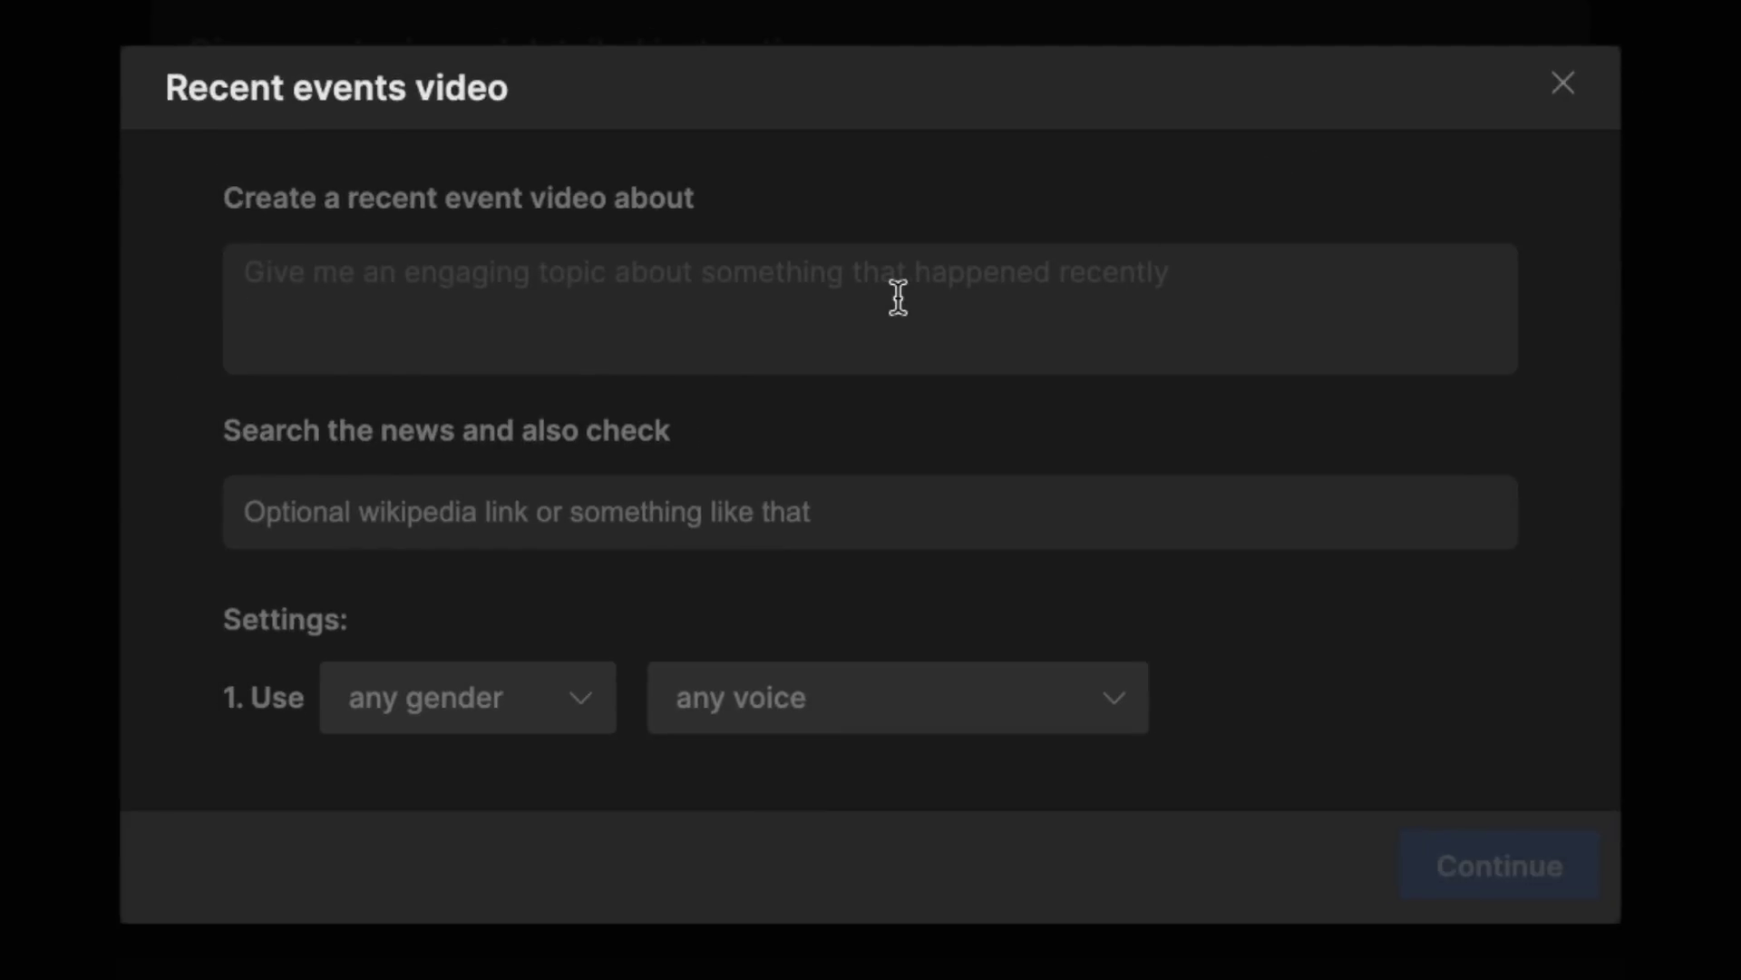
{"action": "left_click", "coordinate": [898, 297]}
{"action": "type", "text": "what's going wrong with China's economy"}
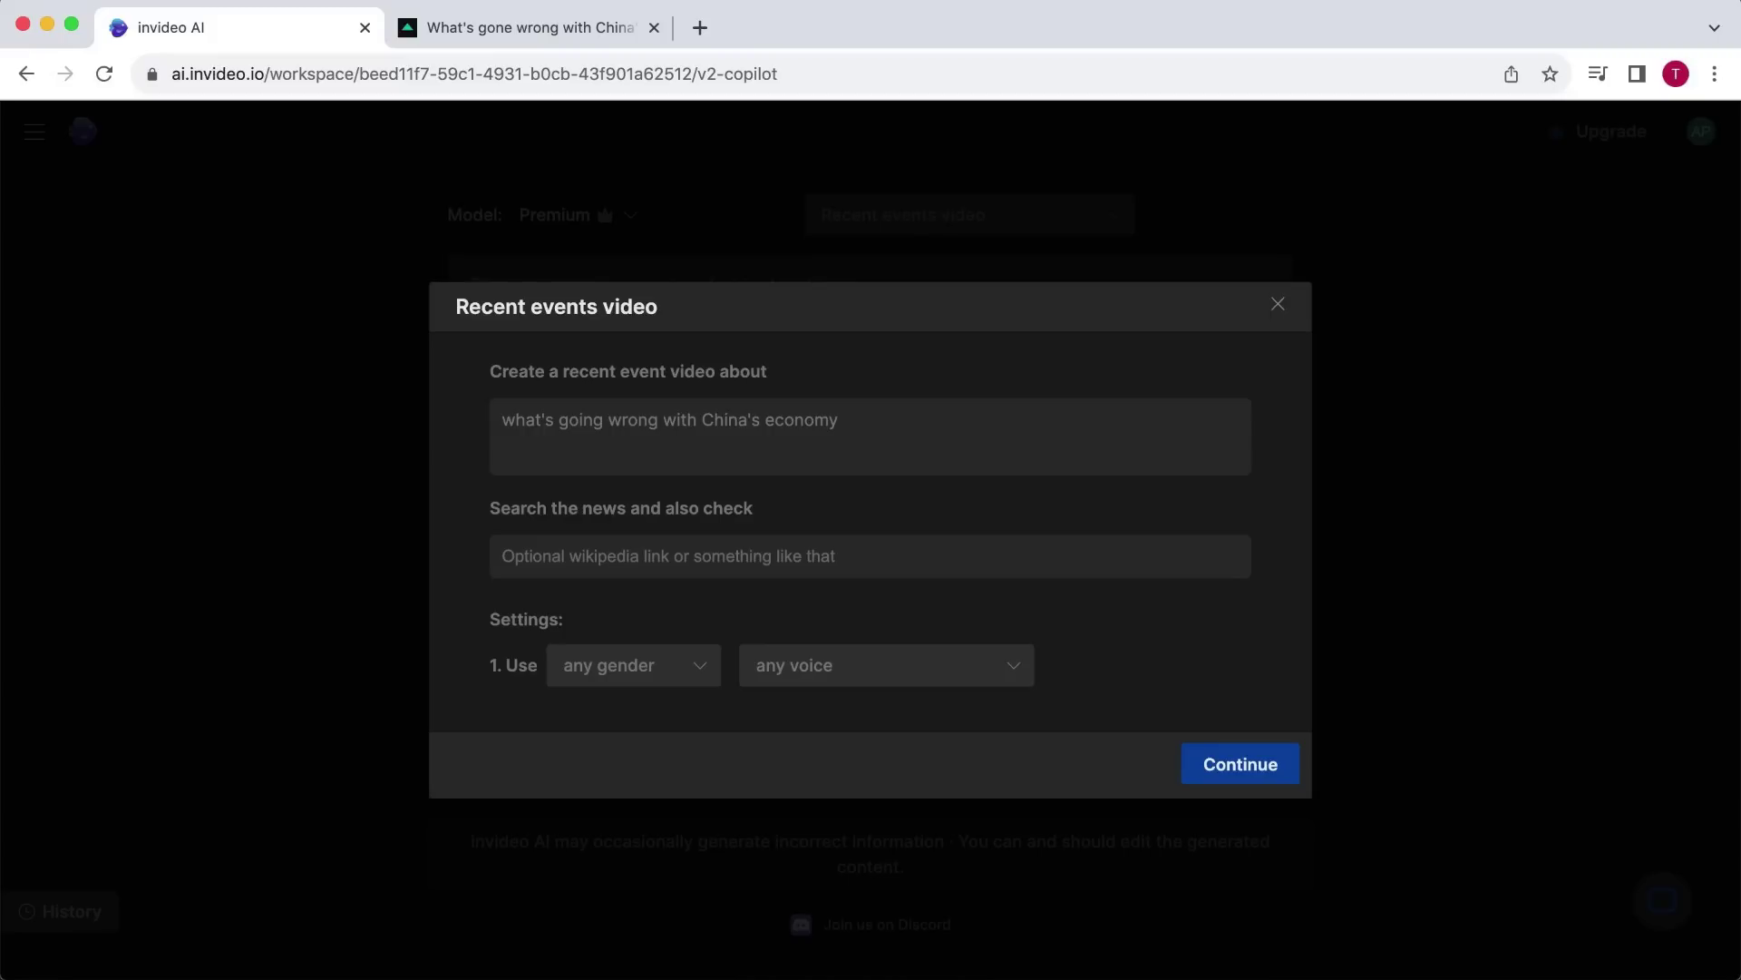
Paste the CNN article's URL into the news source field
{"action": "left_click", "coordinate": [524, 34]}
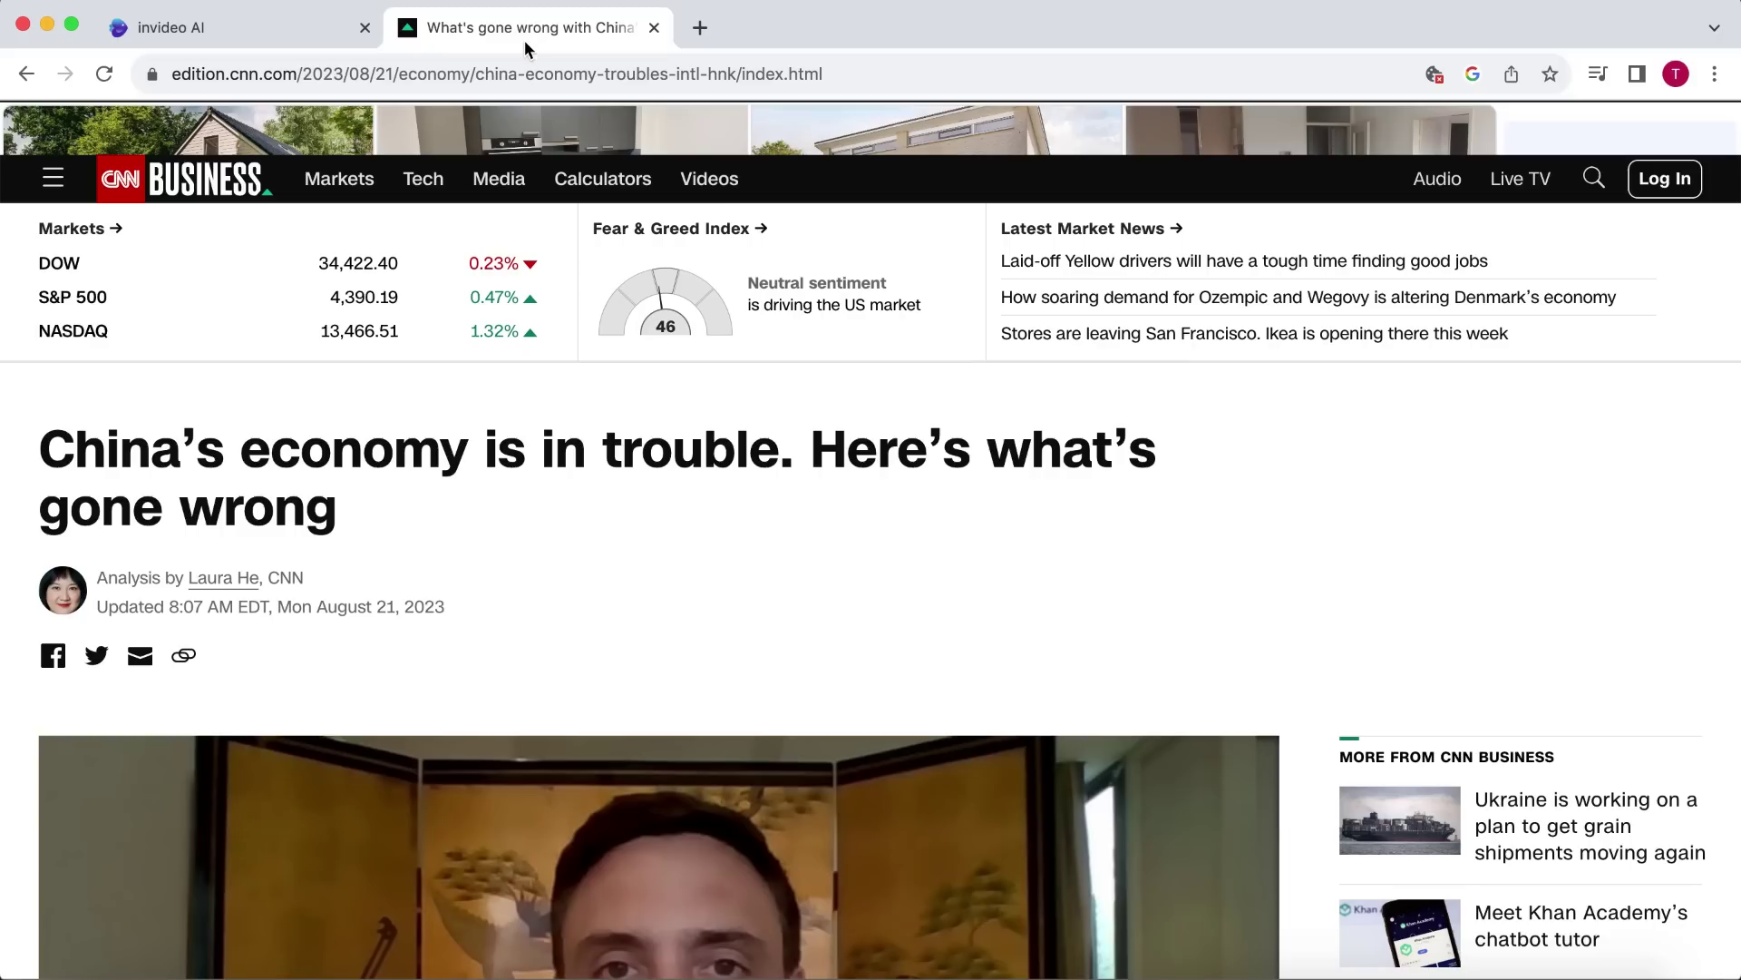
{"action": "left_click", "coordinate": [518, 76]}
{"action": "key", "text": "super+c"}
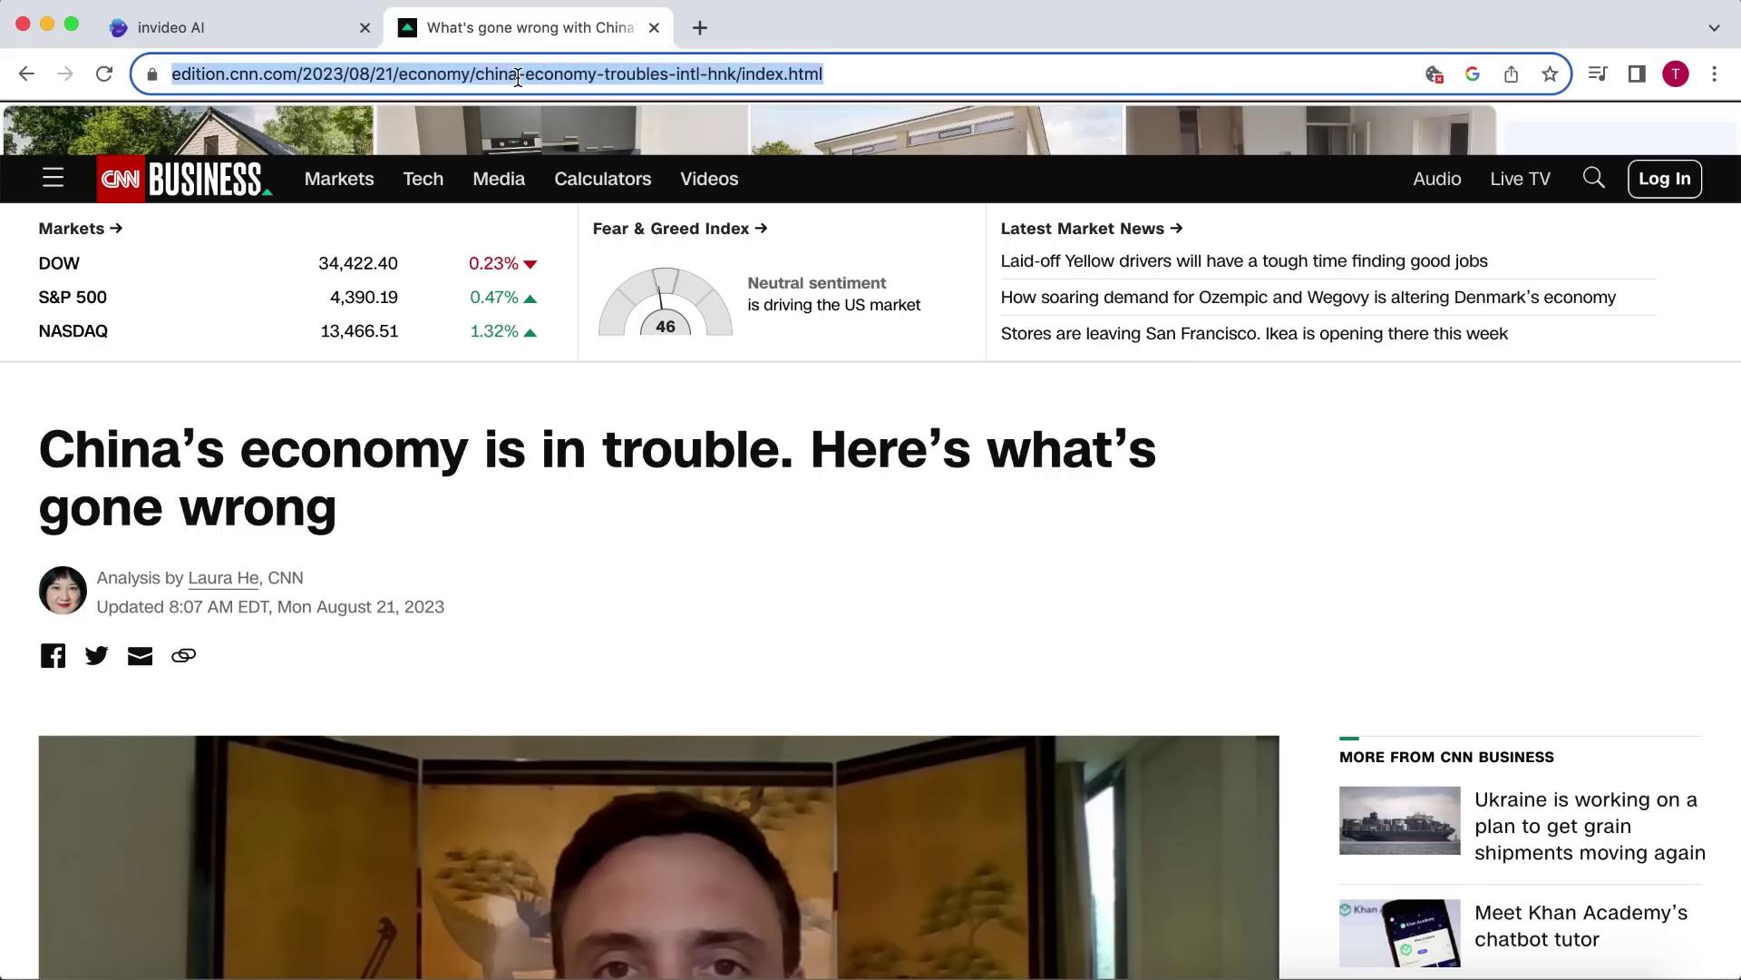
{"action": "left_click", "coordinate": [285, 35]}
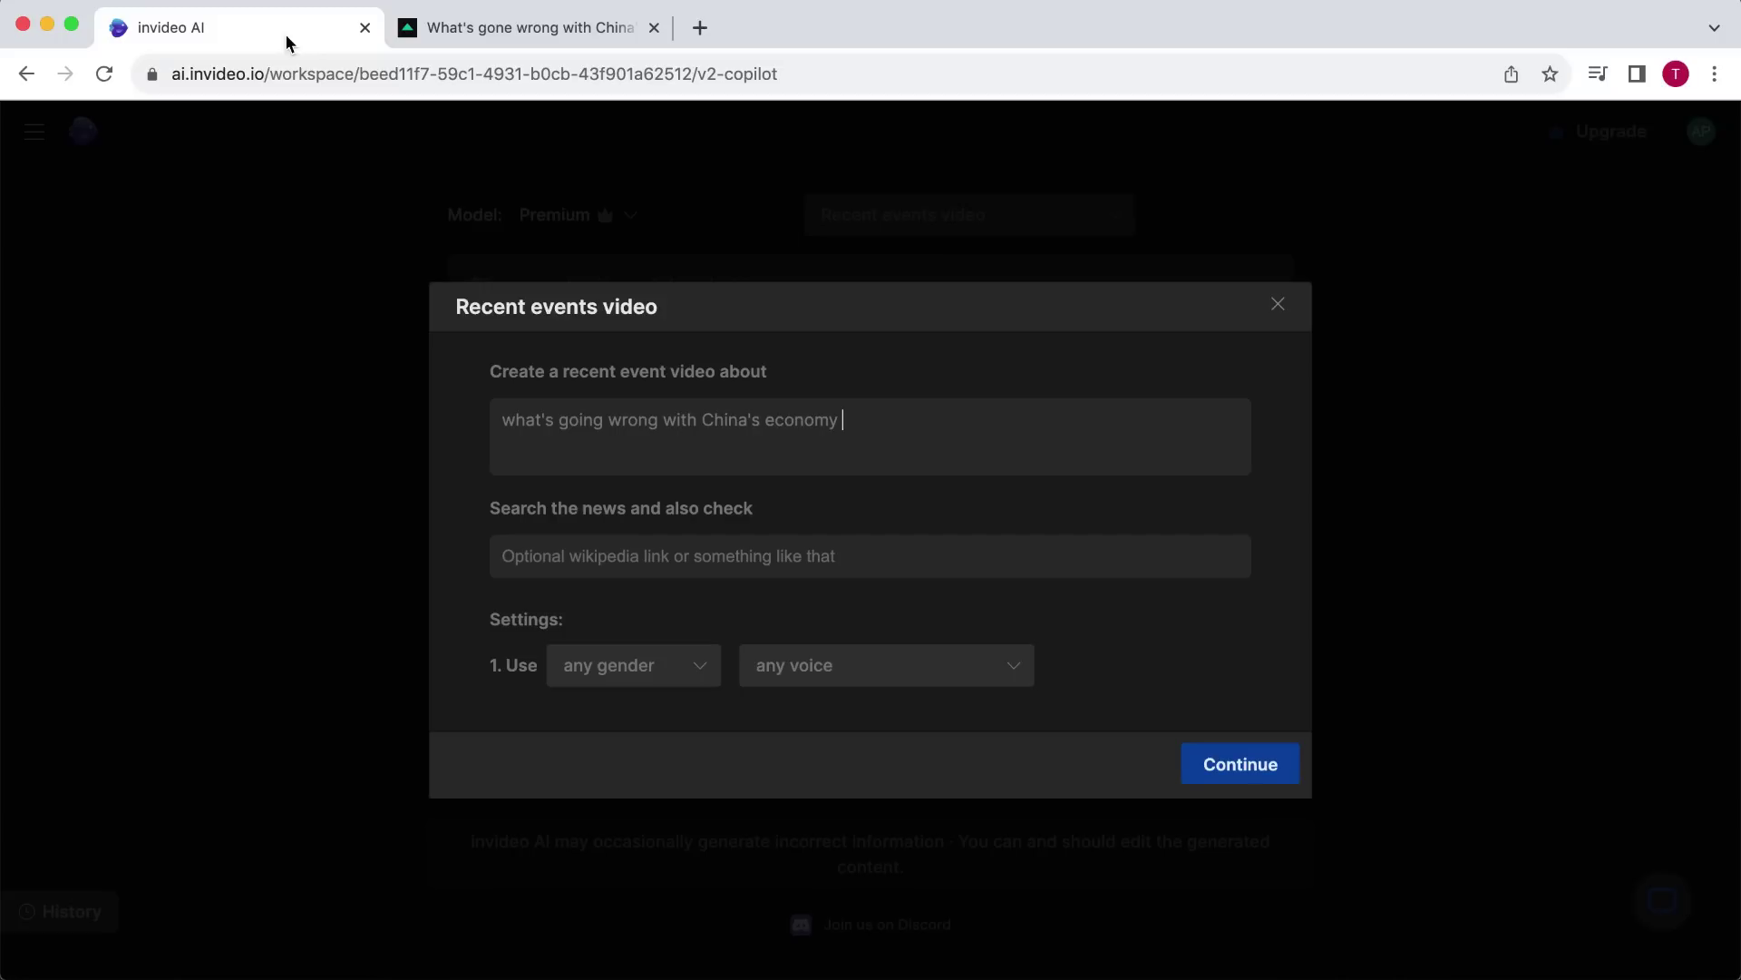
{"action": "left_click", "coordinate": [868, 563]}
{"action": "key", "text": "super+v"}
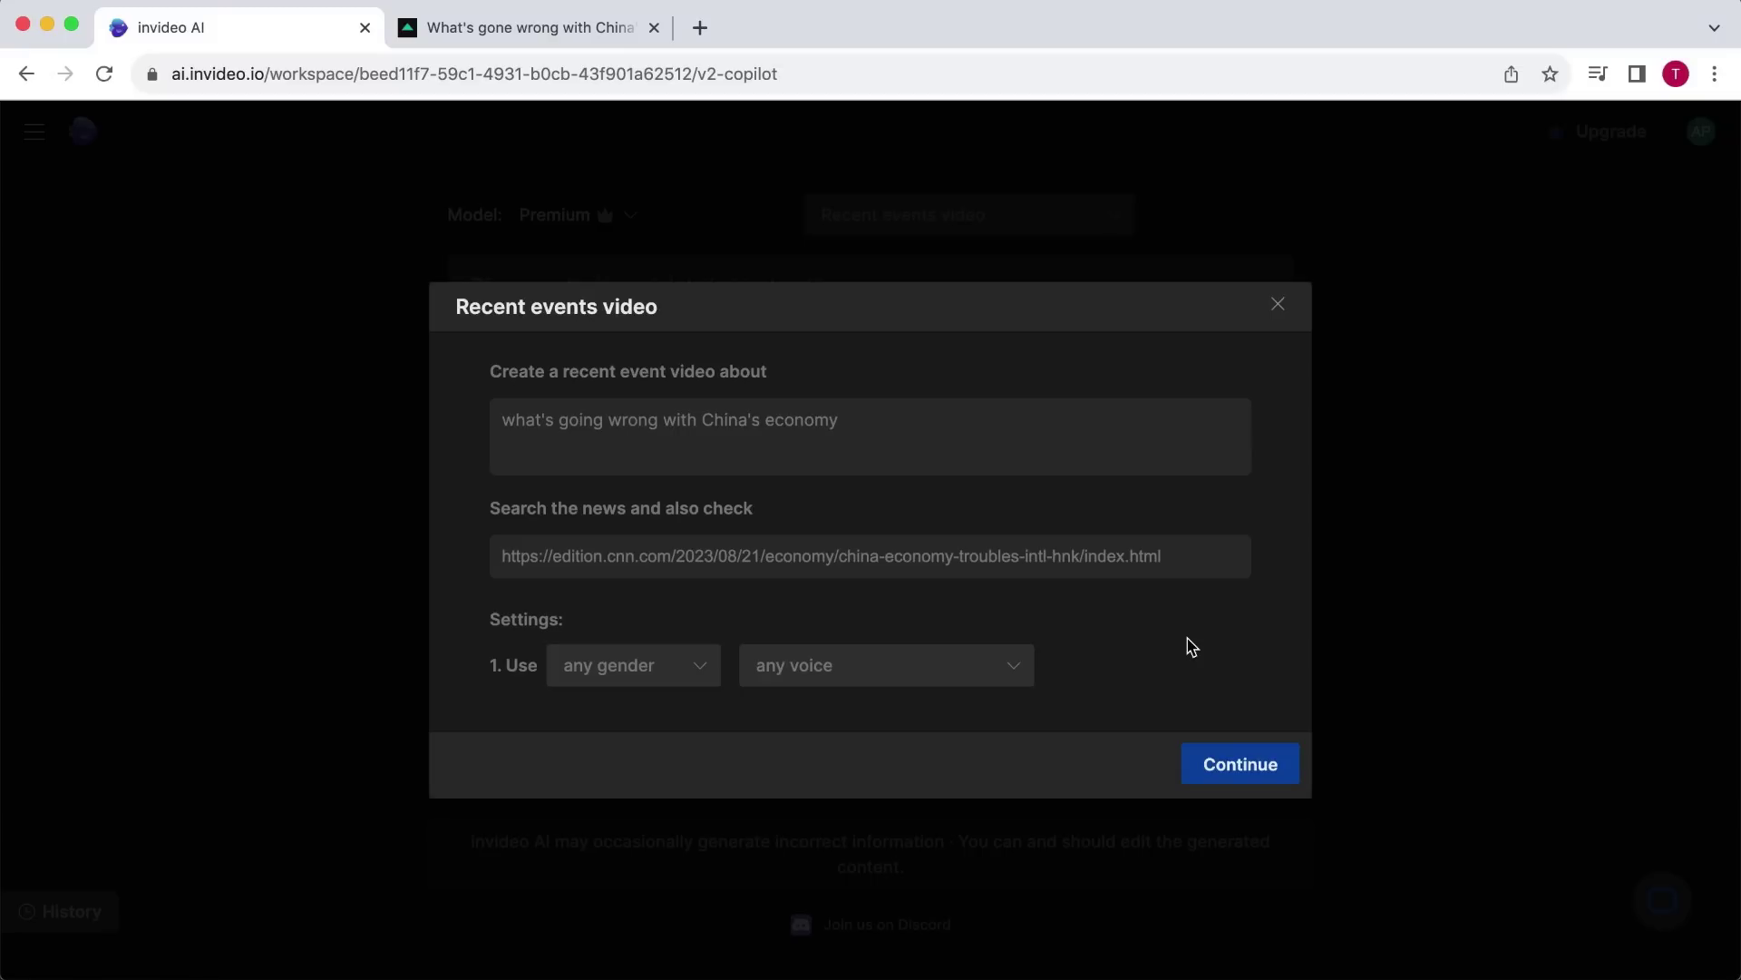
Set a male, clear American voice and apply the settings to the prompt
{"action": "left_click", "coordinate": [694, 676]}
{"action": "left_click", "coordinate": [641, 750]}
{"action": "left_click", "coordinate": [887, 671]}
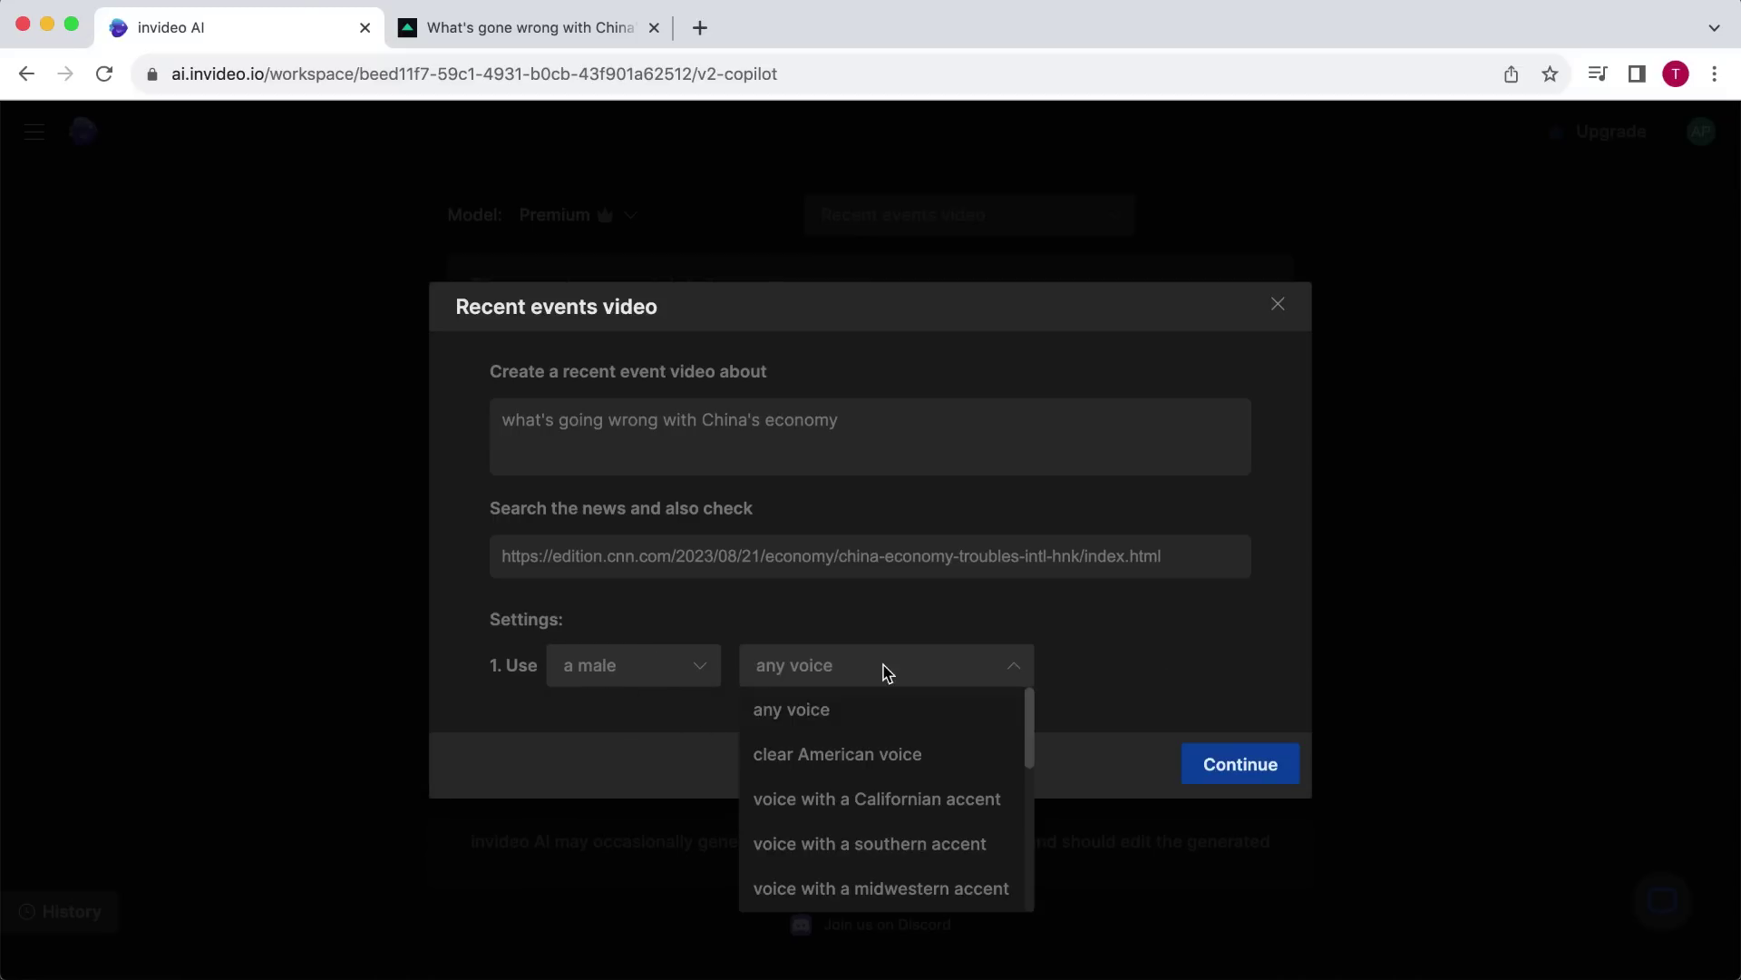
{"action": "left_click", "coordinate": [950, 760]}
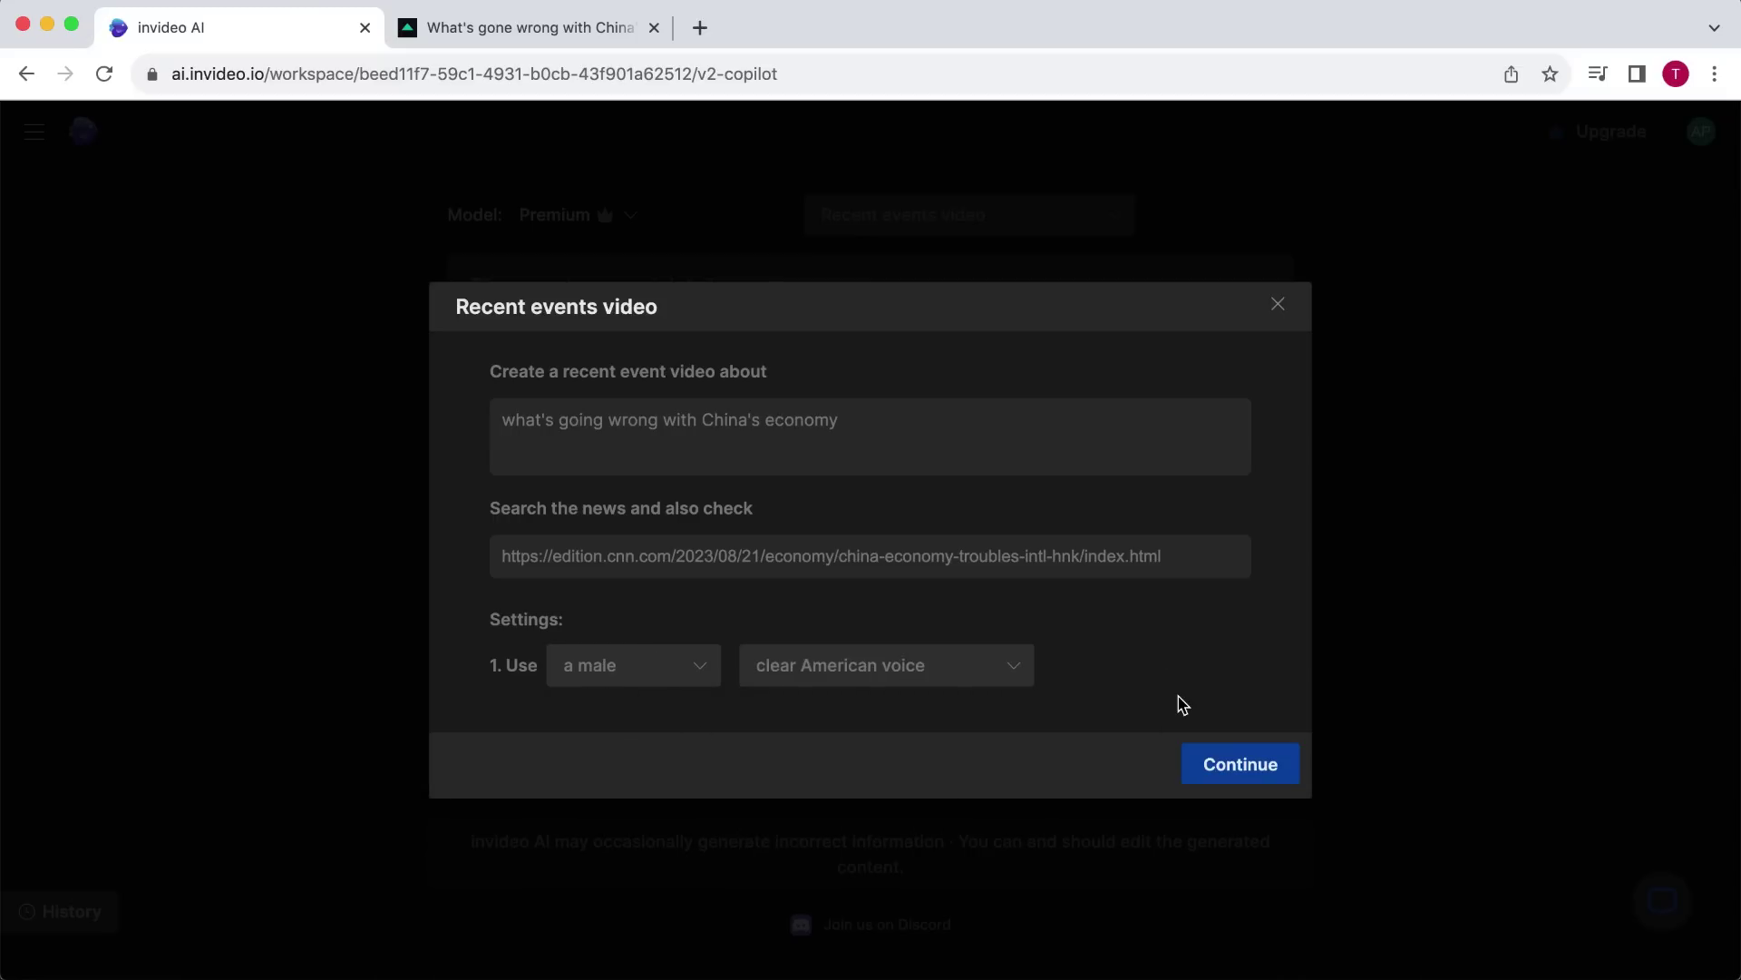
{"action": "left_click", "coordinate": [1255, 774]}
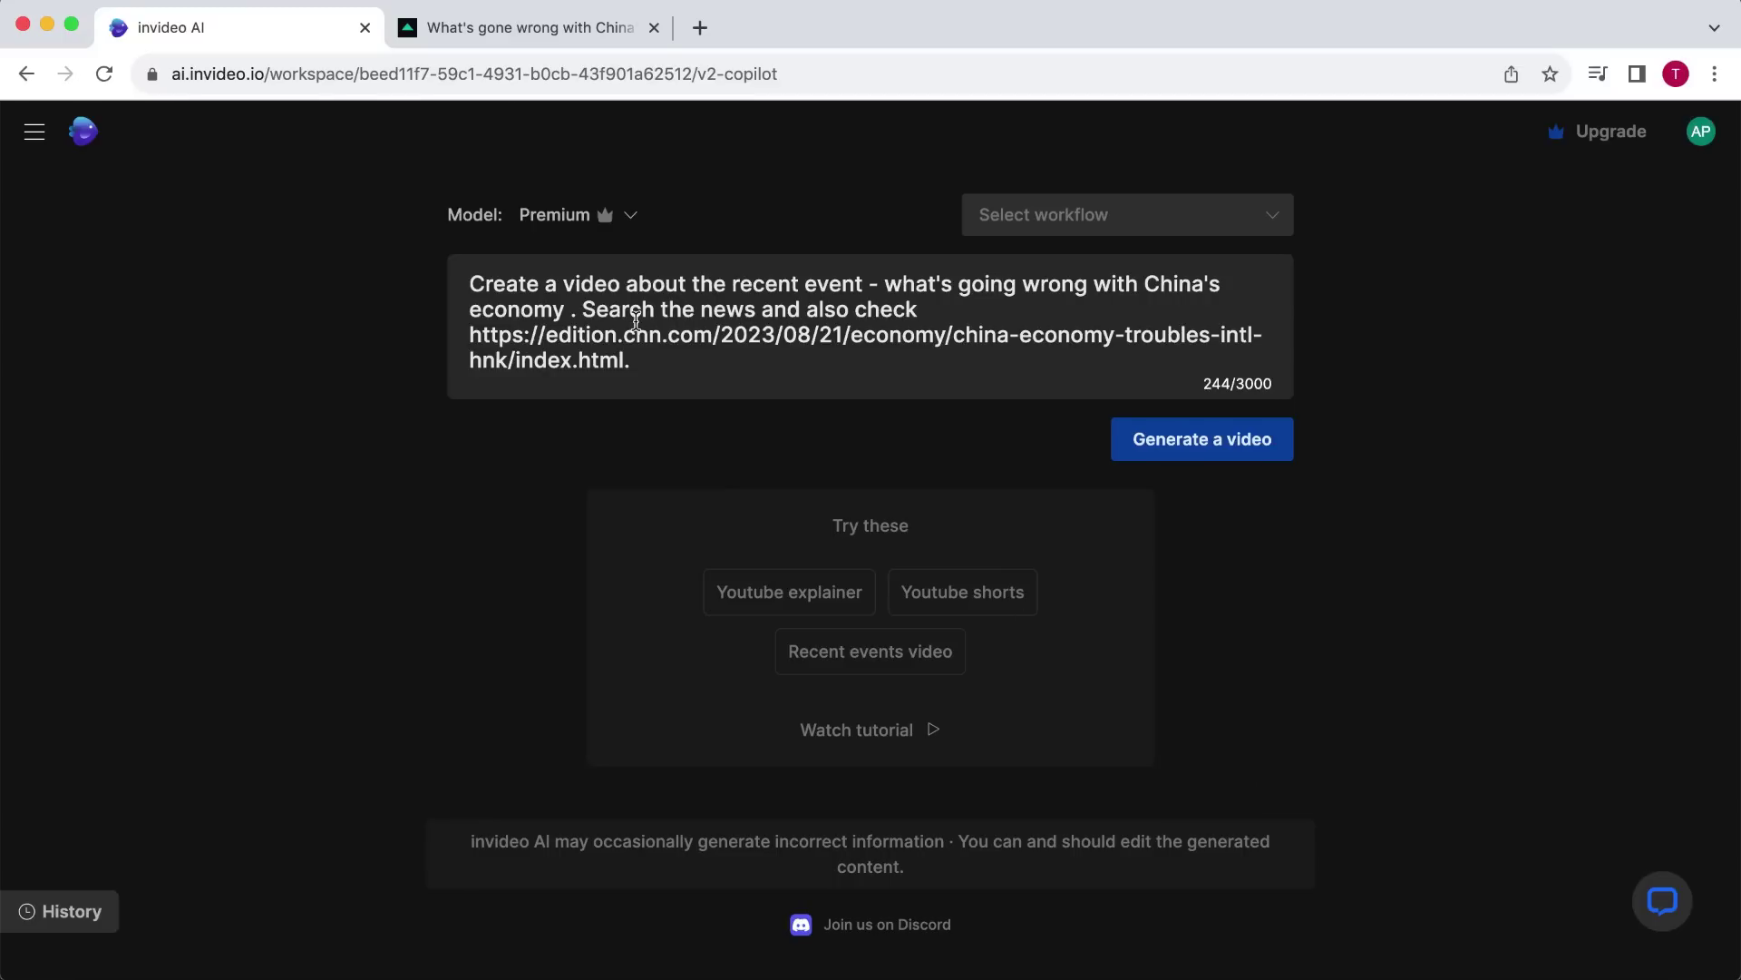
Add the line "Give the video a dark feel. The video length should be 3 minutes."
{"action": "scroll", "coordinate": [541, 404], "scroll_direction": "down", "scroll_amount": 2}
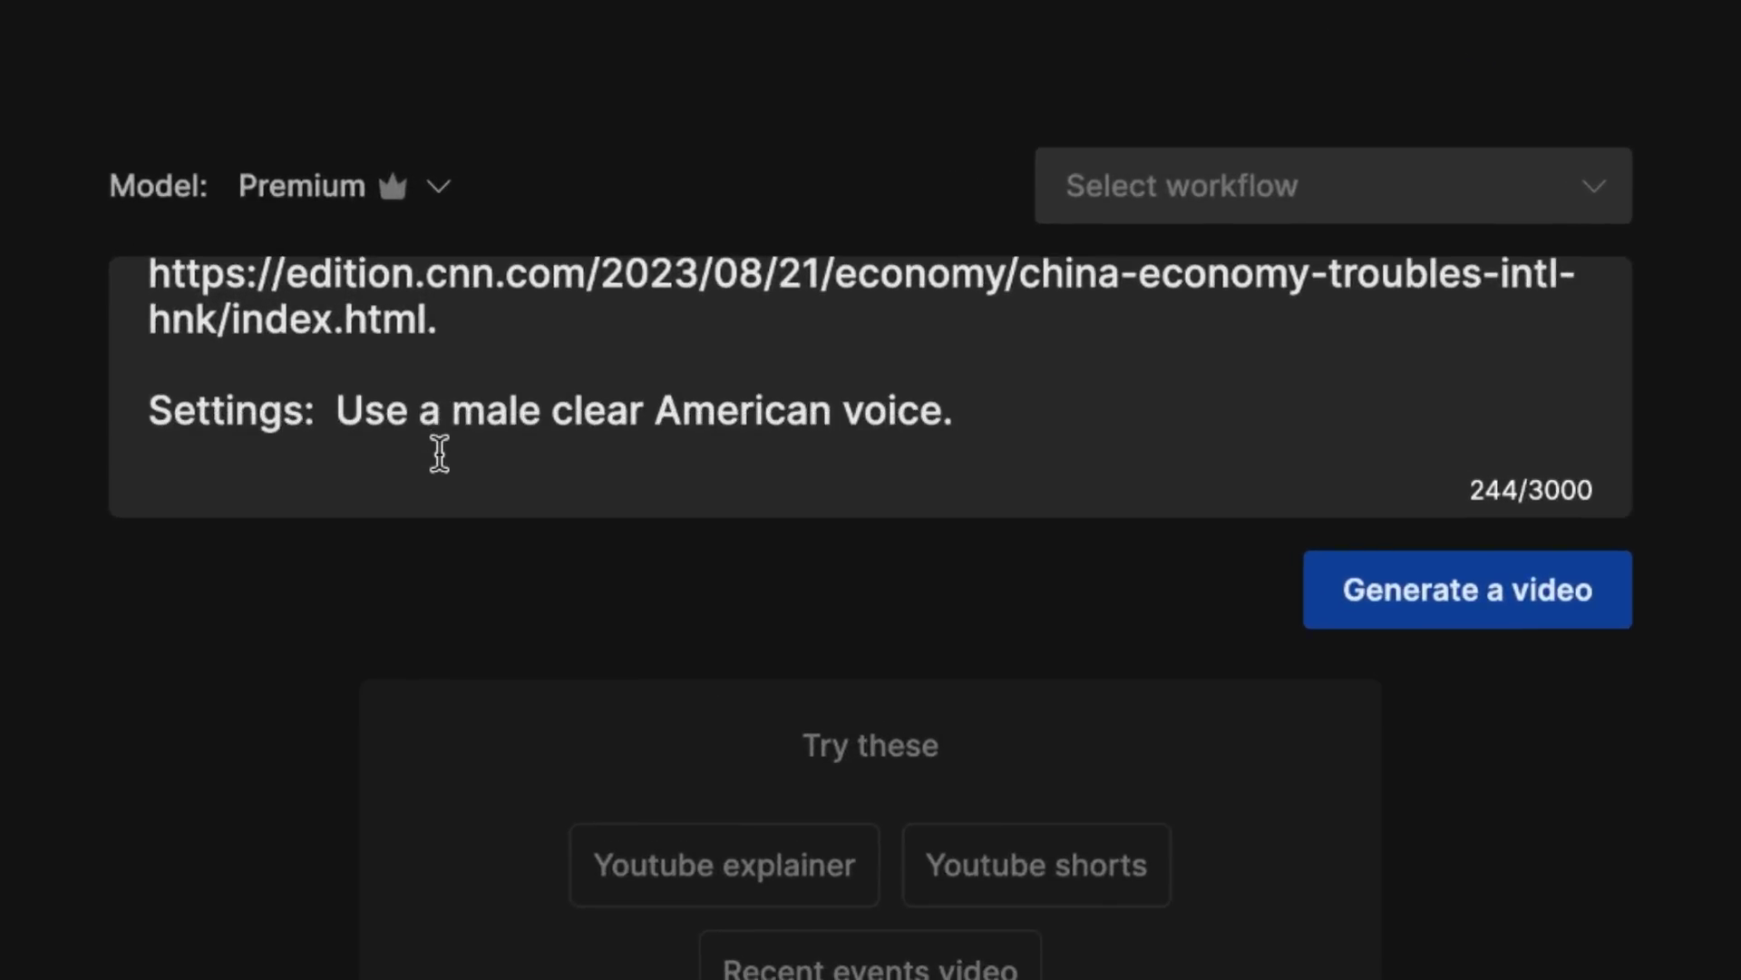
{"action": "scroll", "coordinate": [440, 453], "scroll_direction": "up", "scroll_amount": 2}
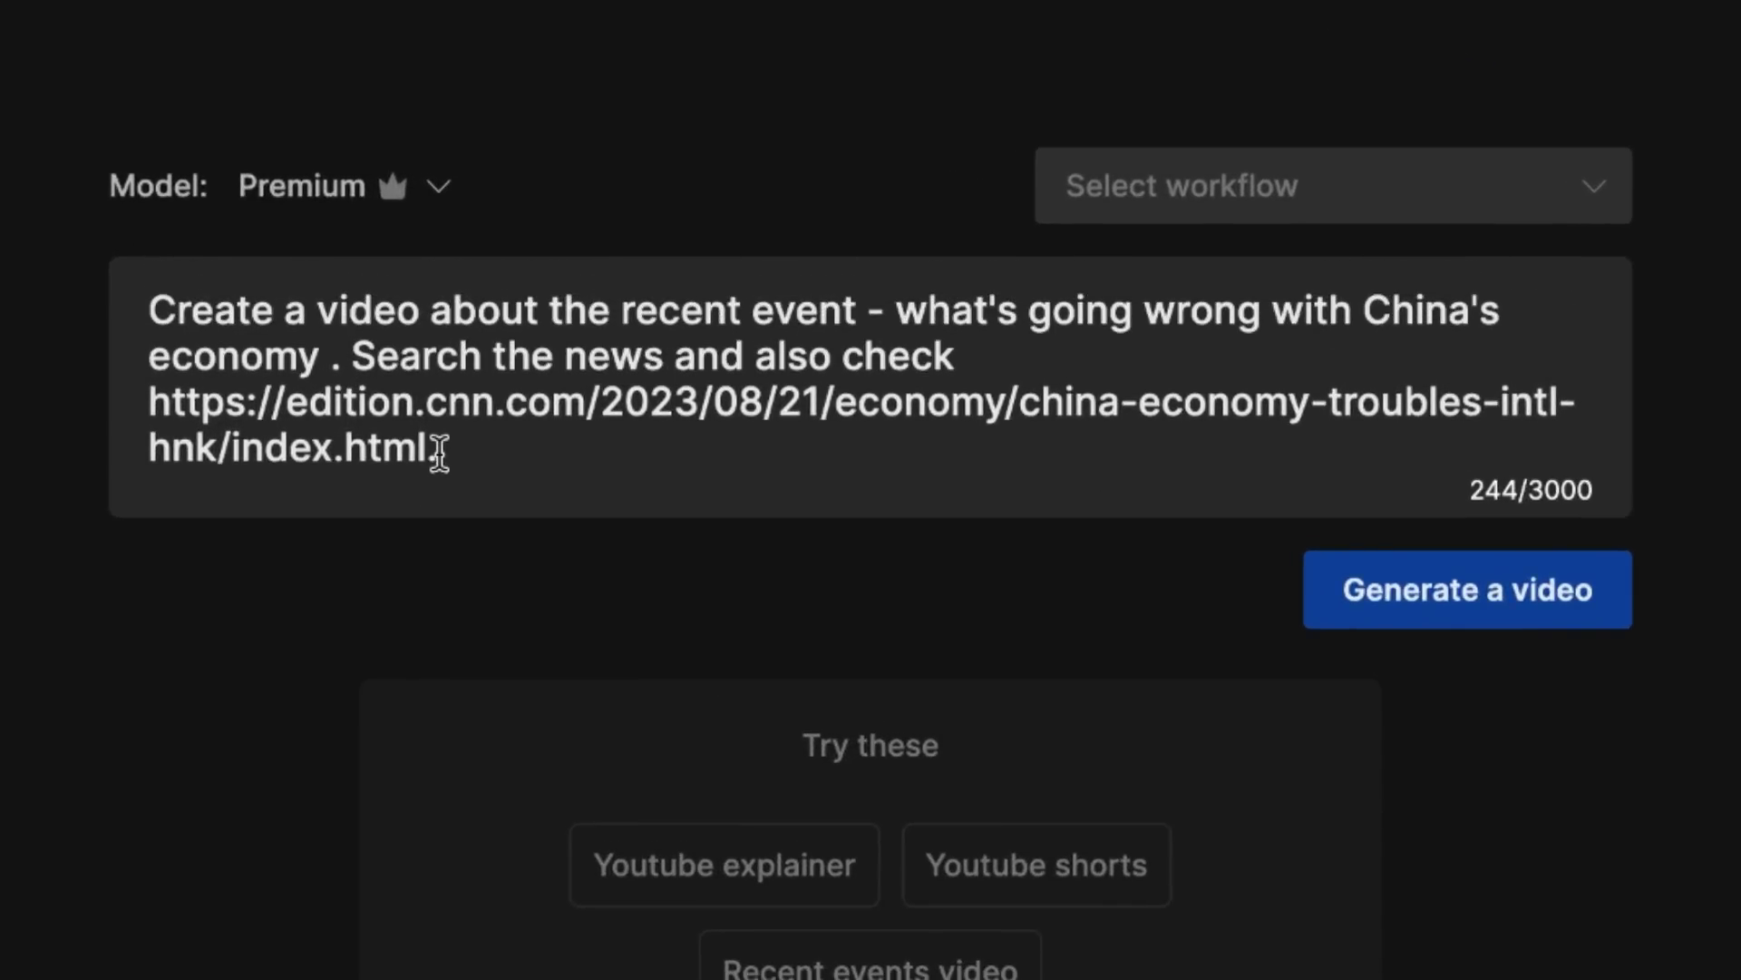
{"action": "scroll", "coordinate": [746, 345], "scroll_direction": "down", "scroll_amount": 1}
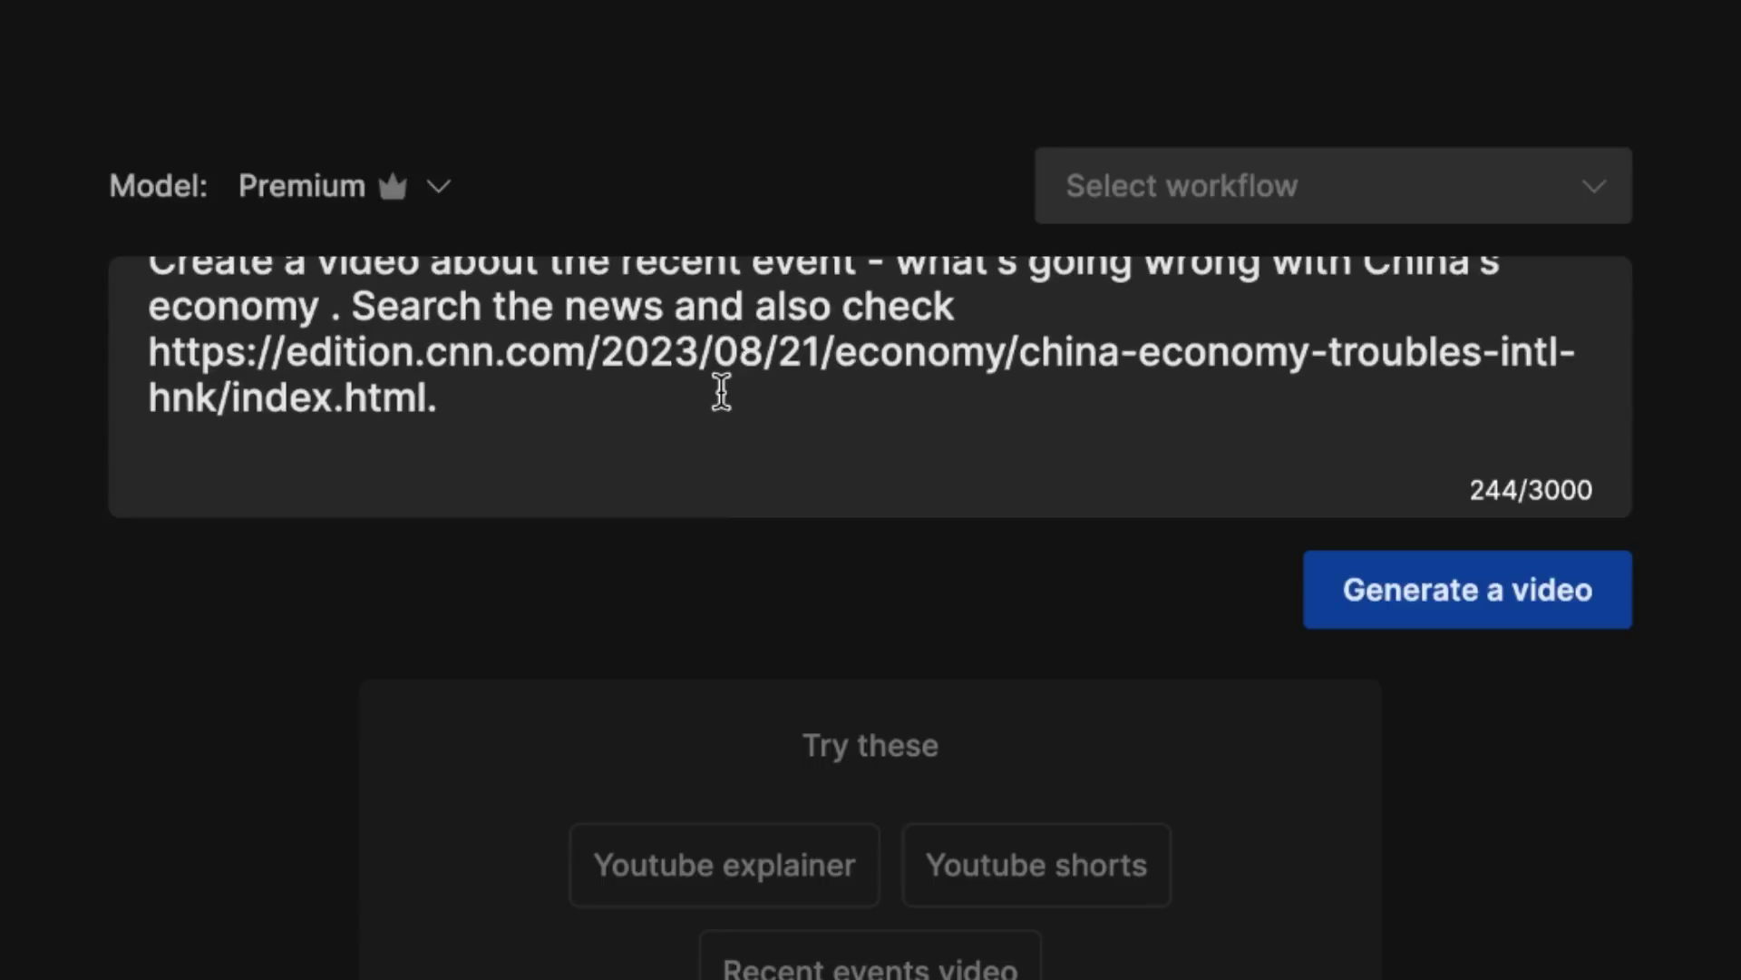
{"action": "key", "text": "Return"}
{"action": "key", "text": "Return"}
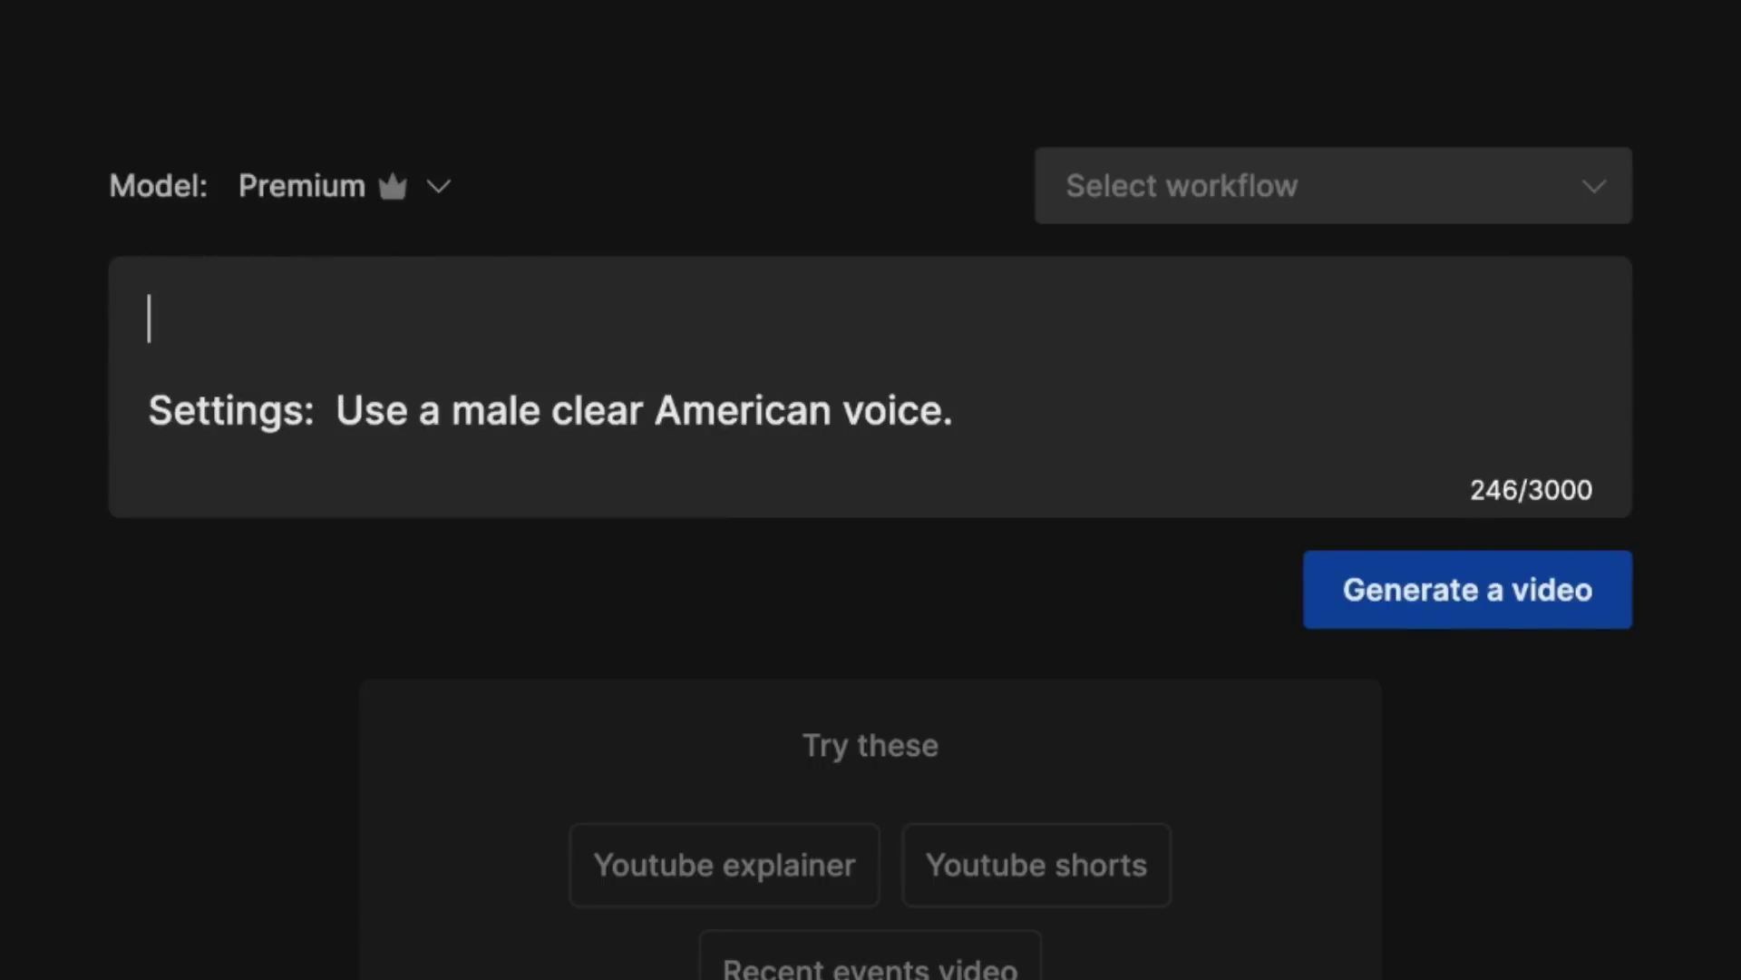
{"action": "scroll", "coordinate": [725, 411], "scroll_direction": "up", "scroll_amount": 1}
{"action": "type", "text": "Giv"}
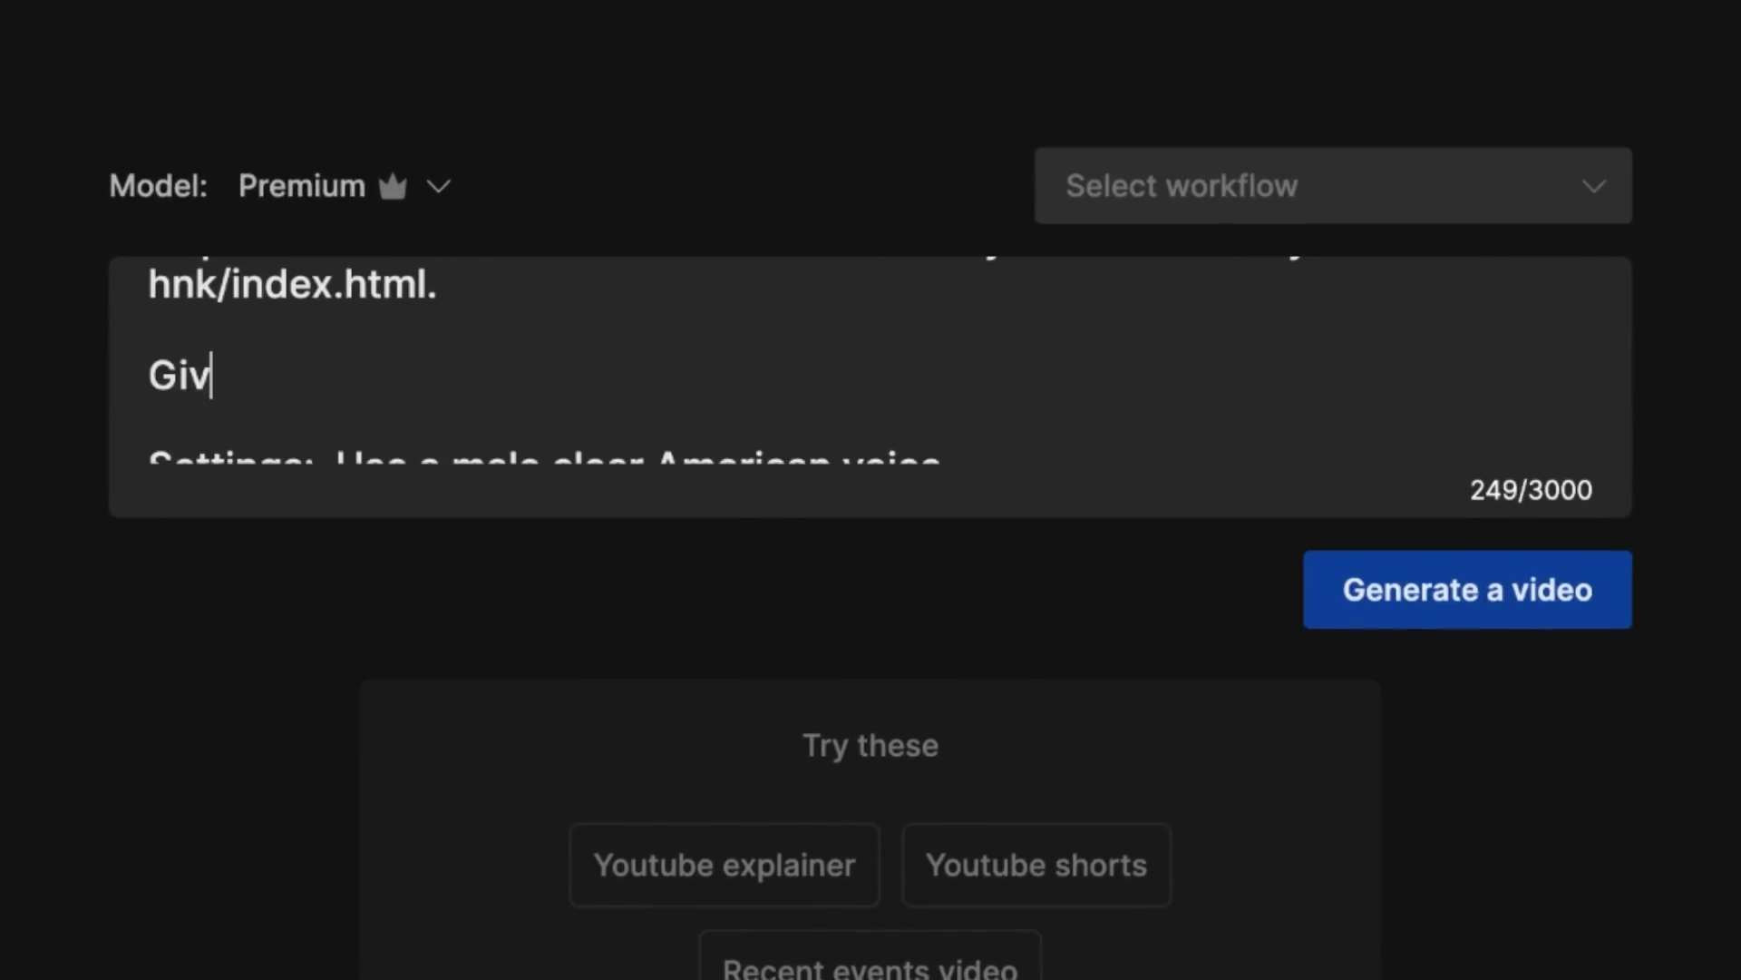
{"action": "type", "text": "e the video "}
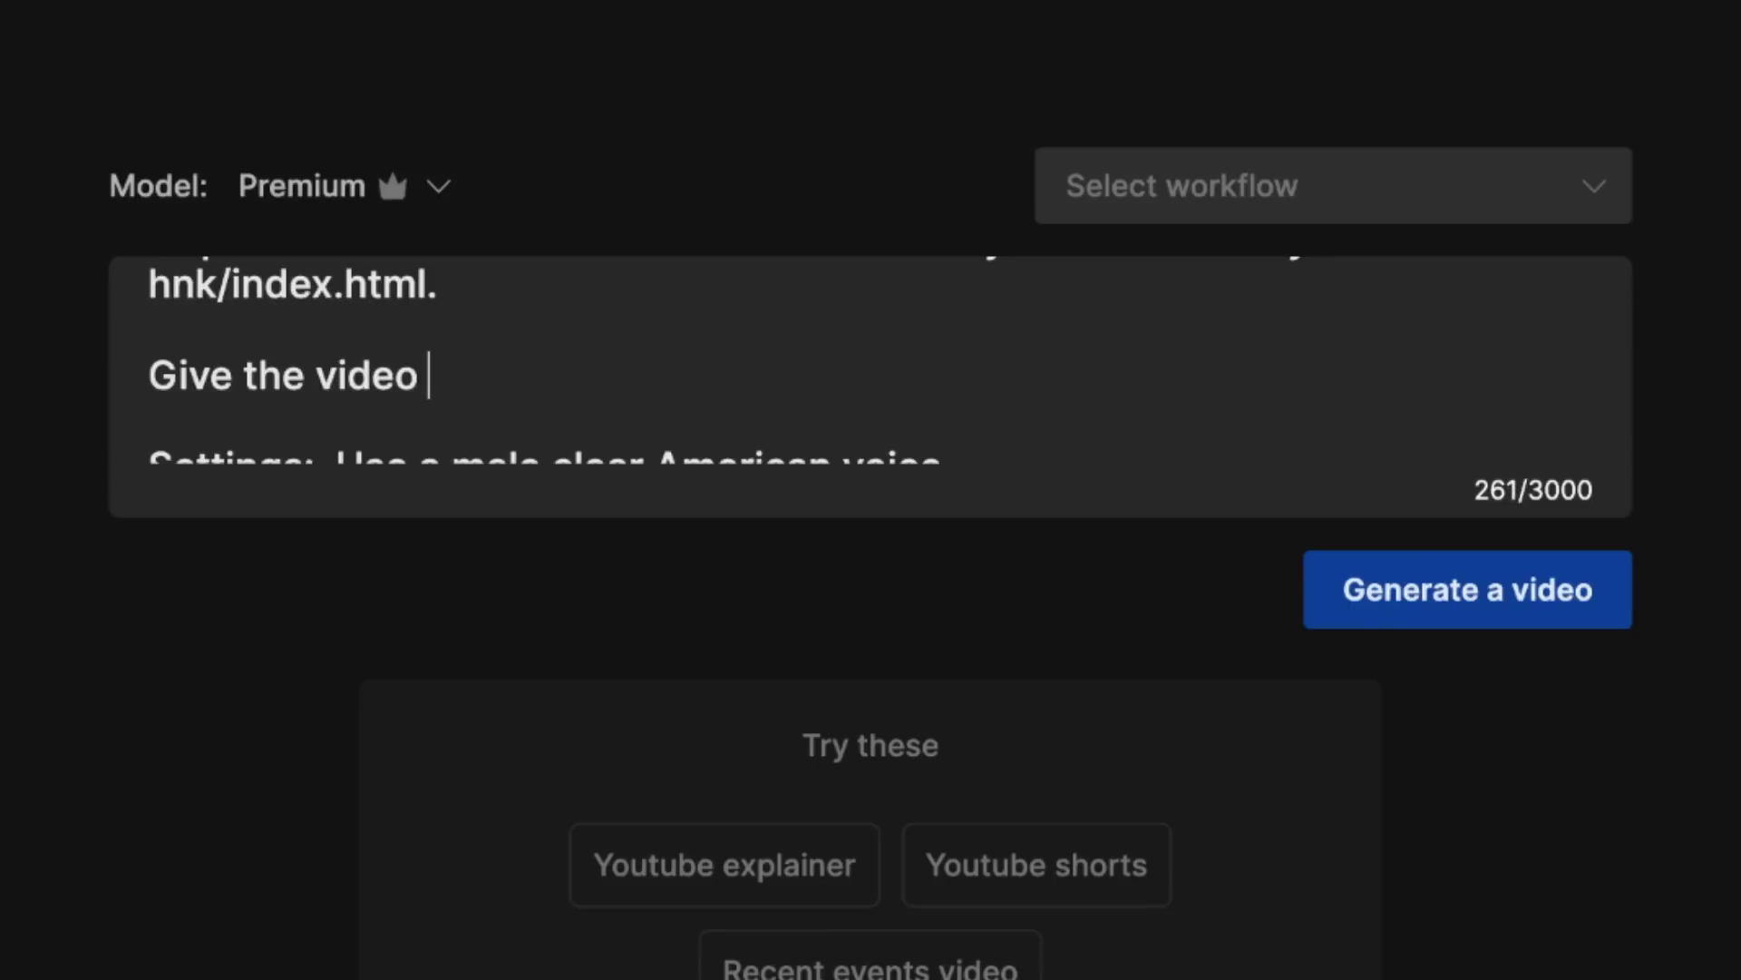
{"action": "type", "text": "a dark feel"}
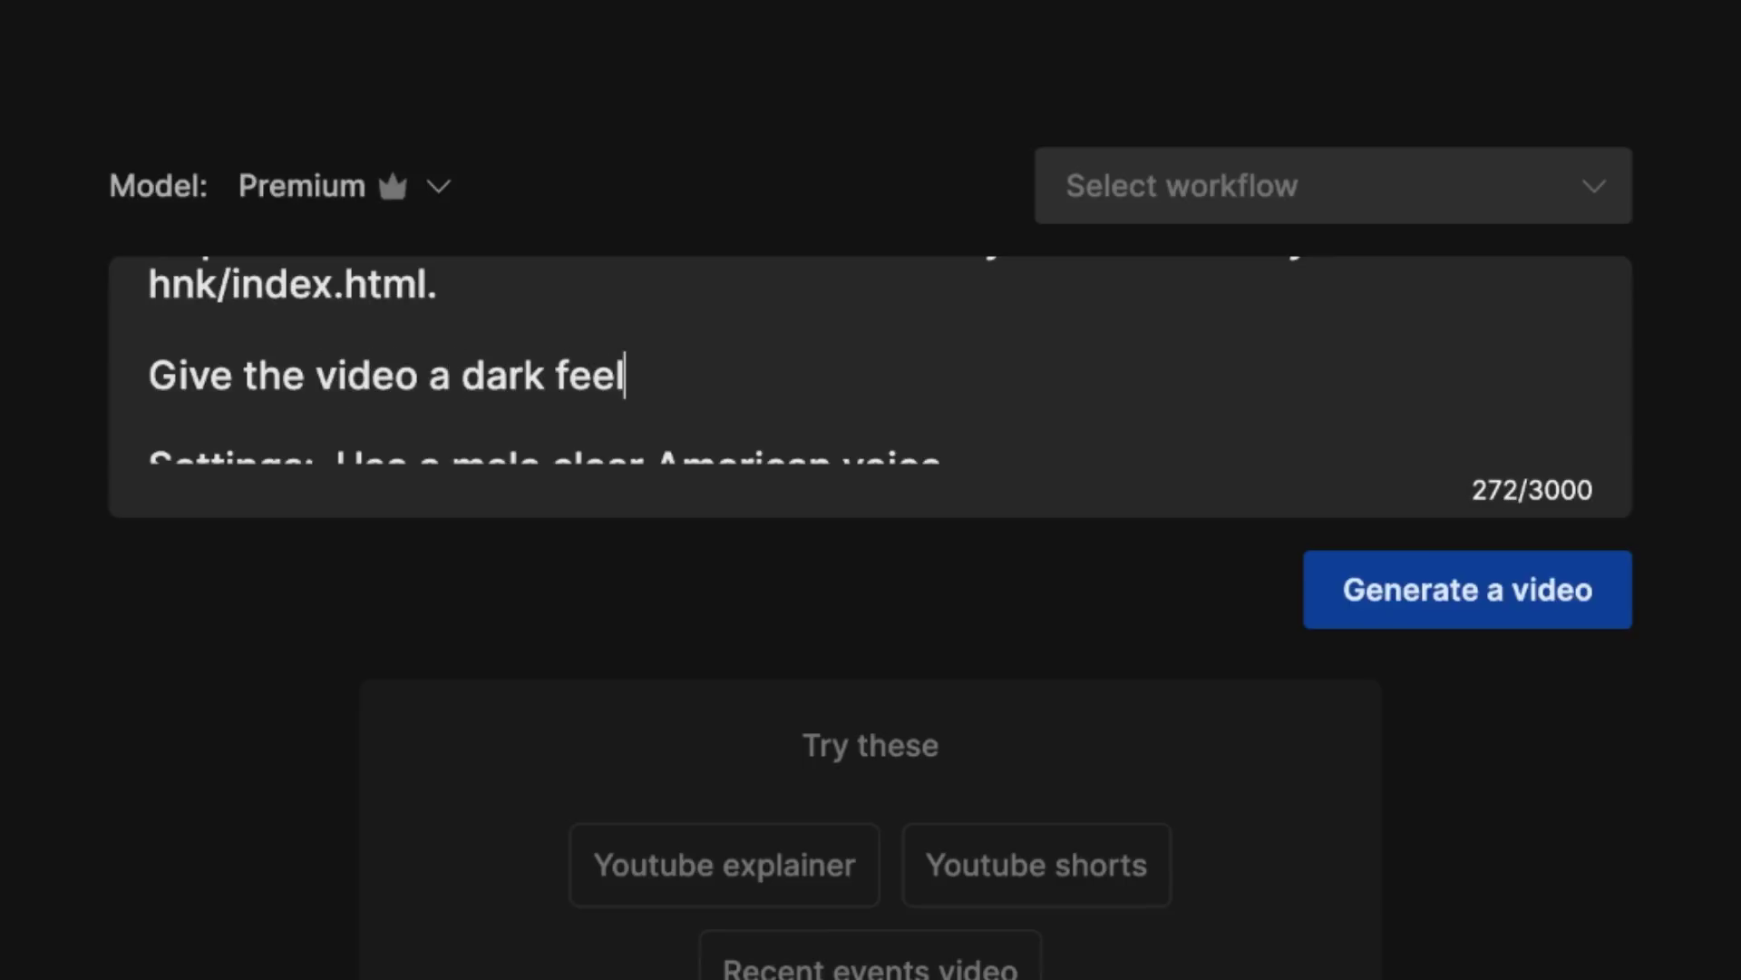
{"action": "type", "text": ". The video "}
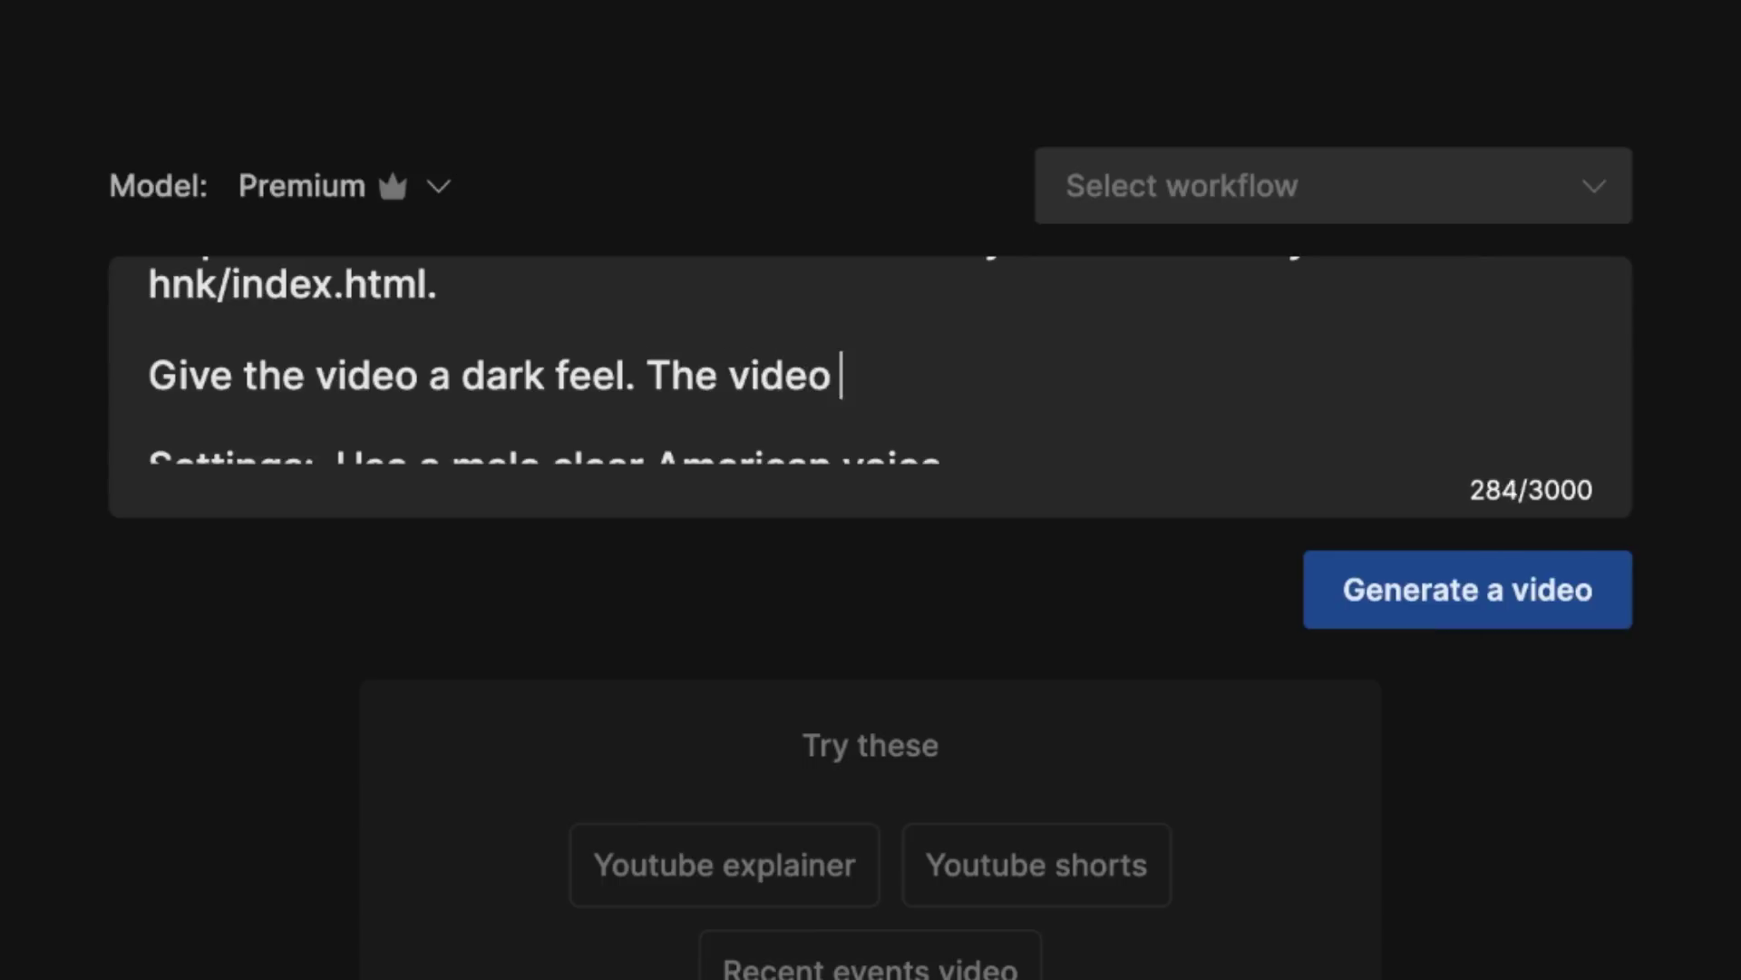
{"action": "type", "text": "length should be 3 minutes."}
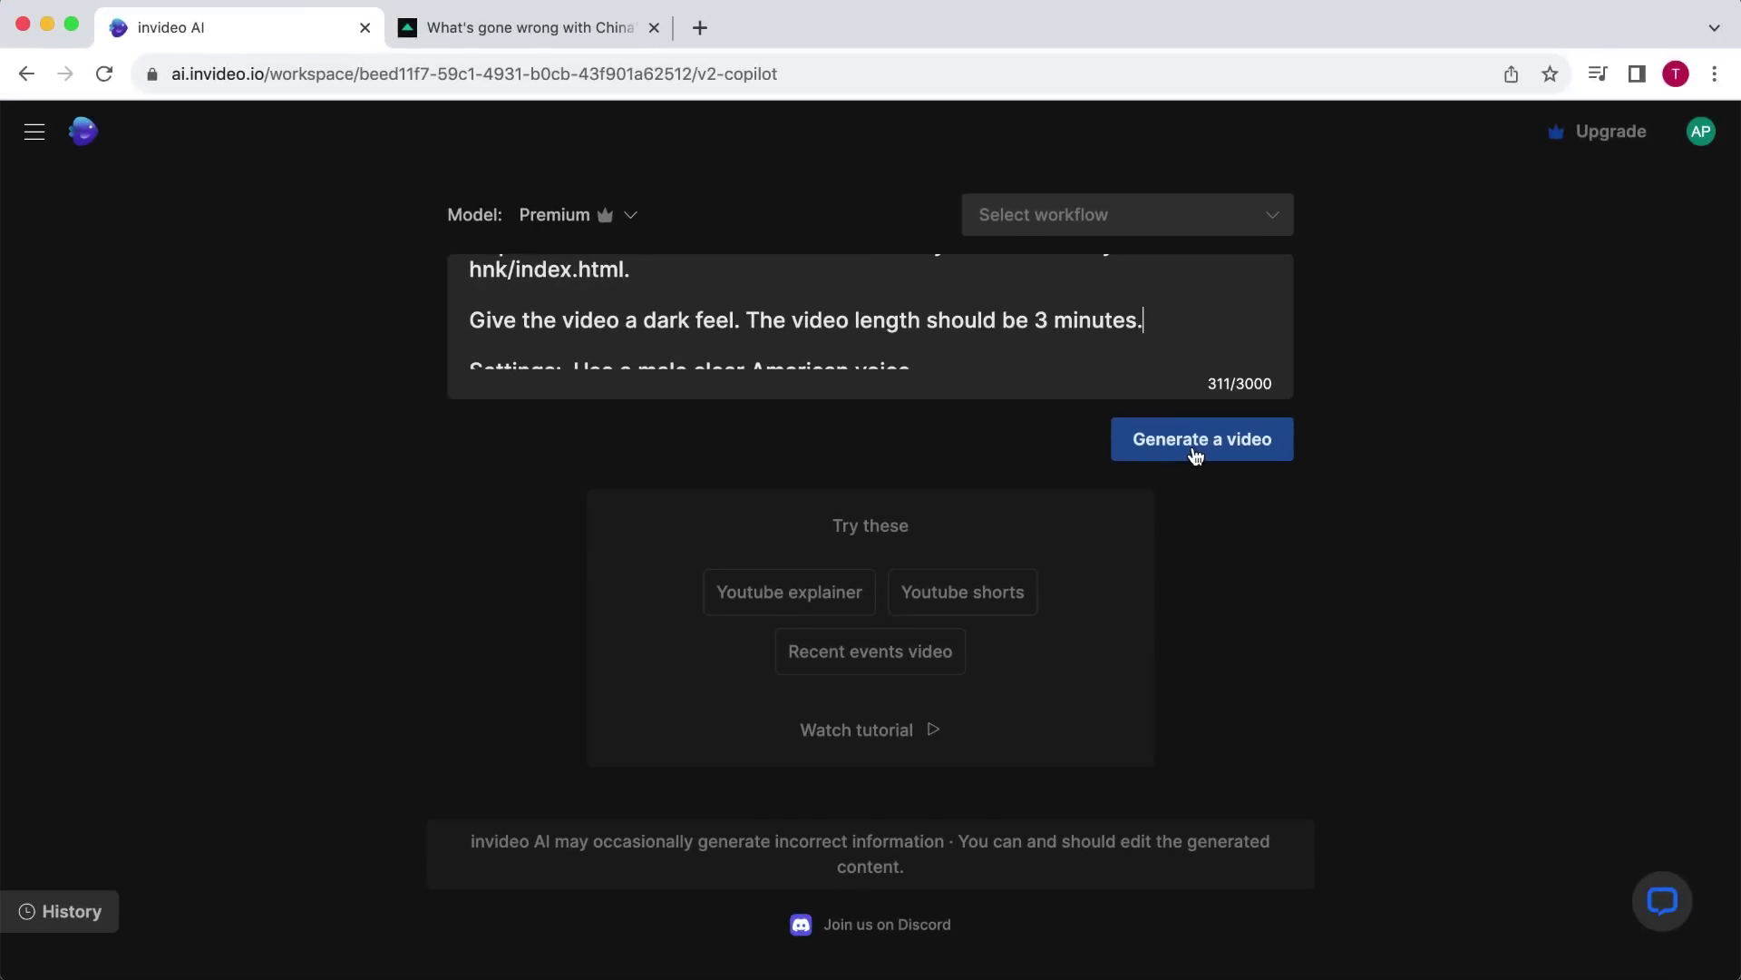
Generate the dark China economy video with General Public chosen as the audience
{"action": "left_click", "coordinate": [1195, 451]}
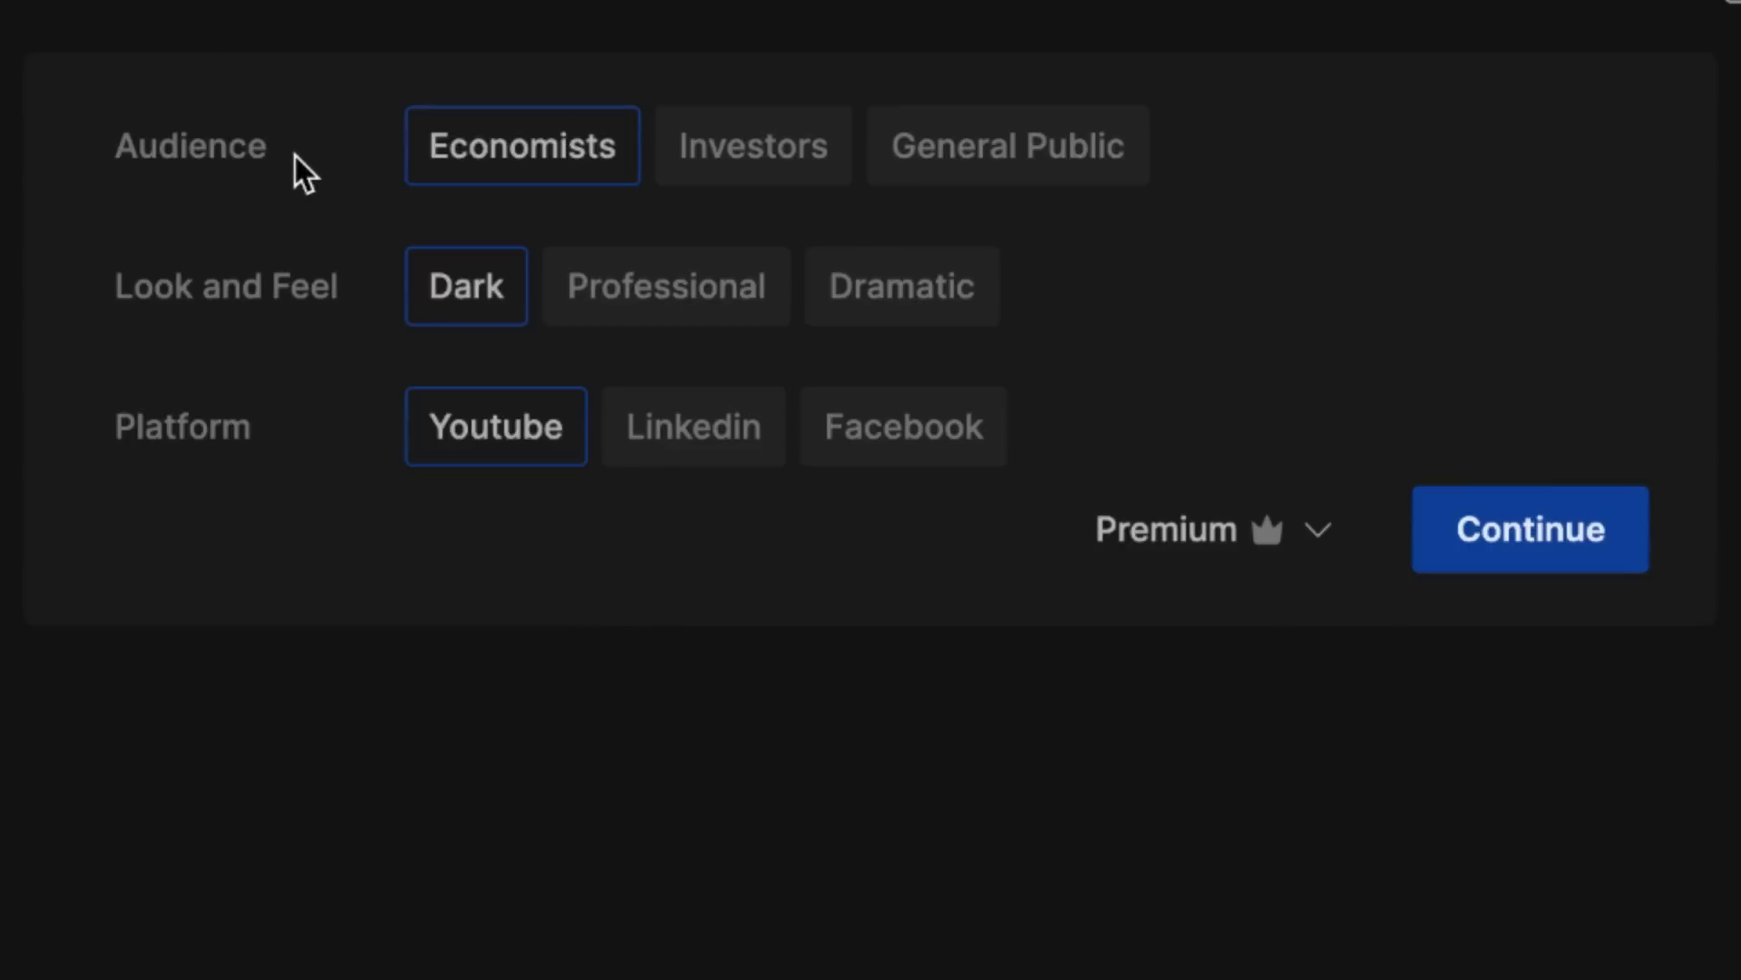
{"action": "left_click", "coordinate": [1030, 176]}
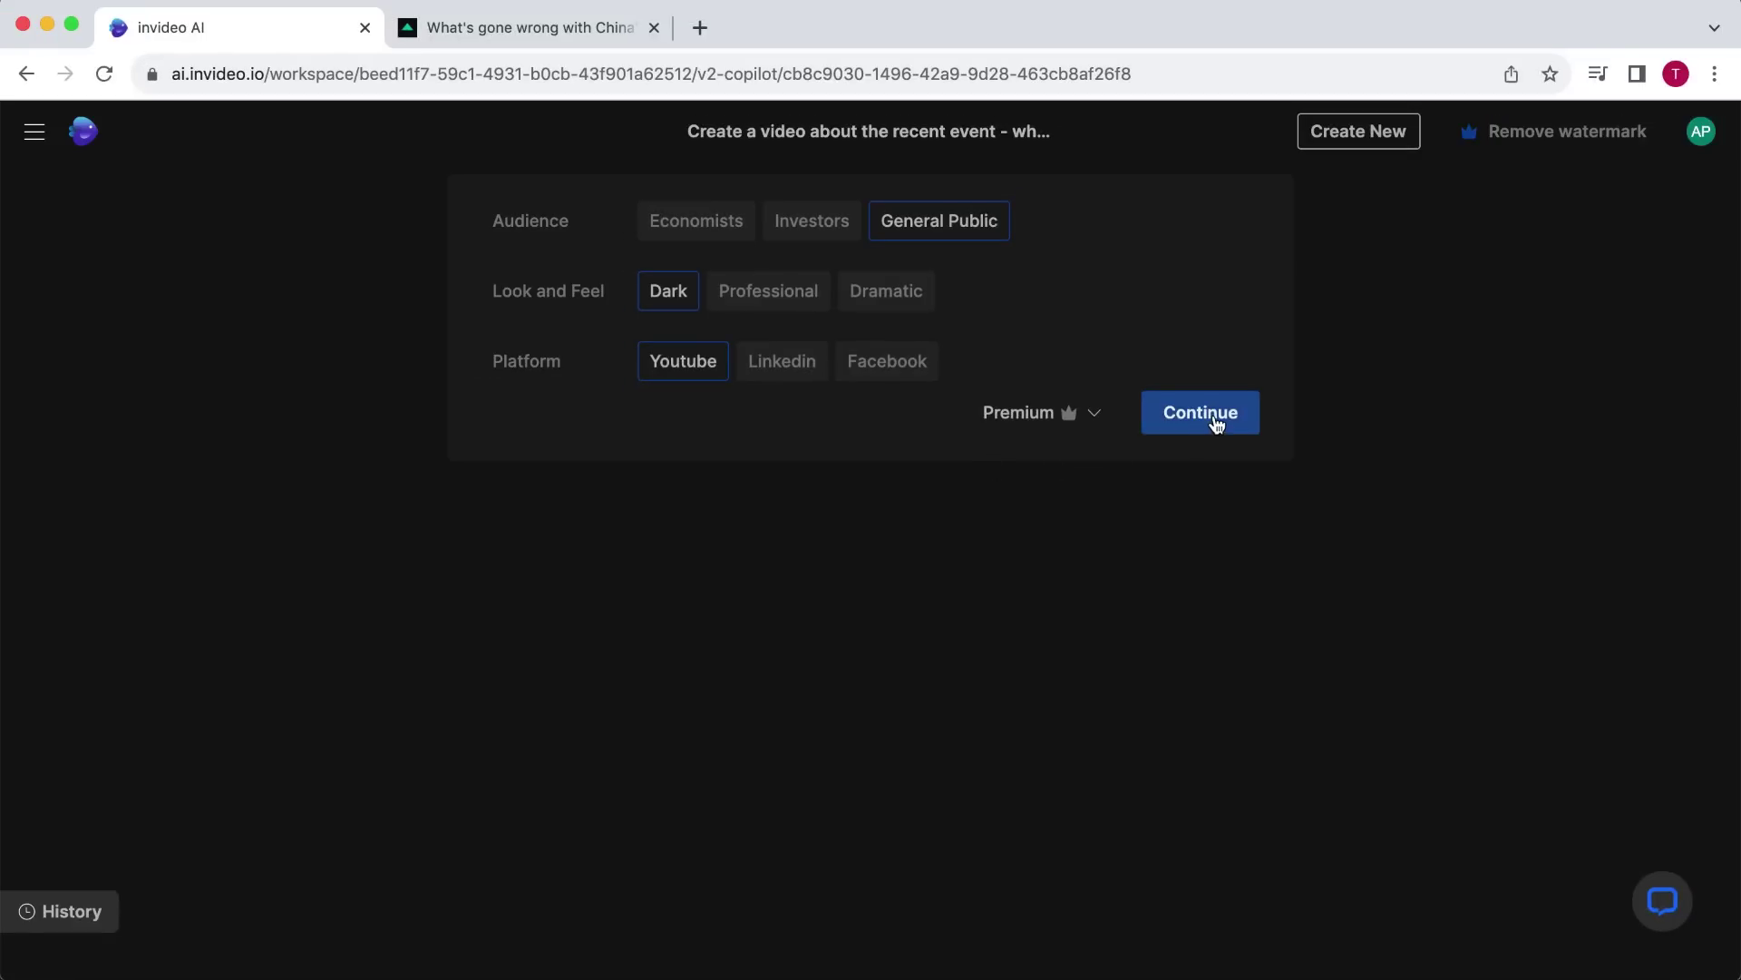
{"action": "left_click", "coordinate": [1218, 424]}
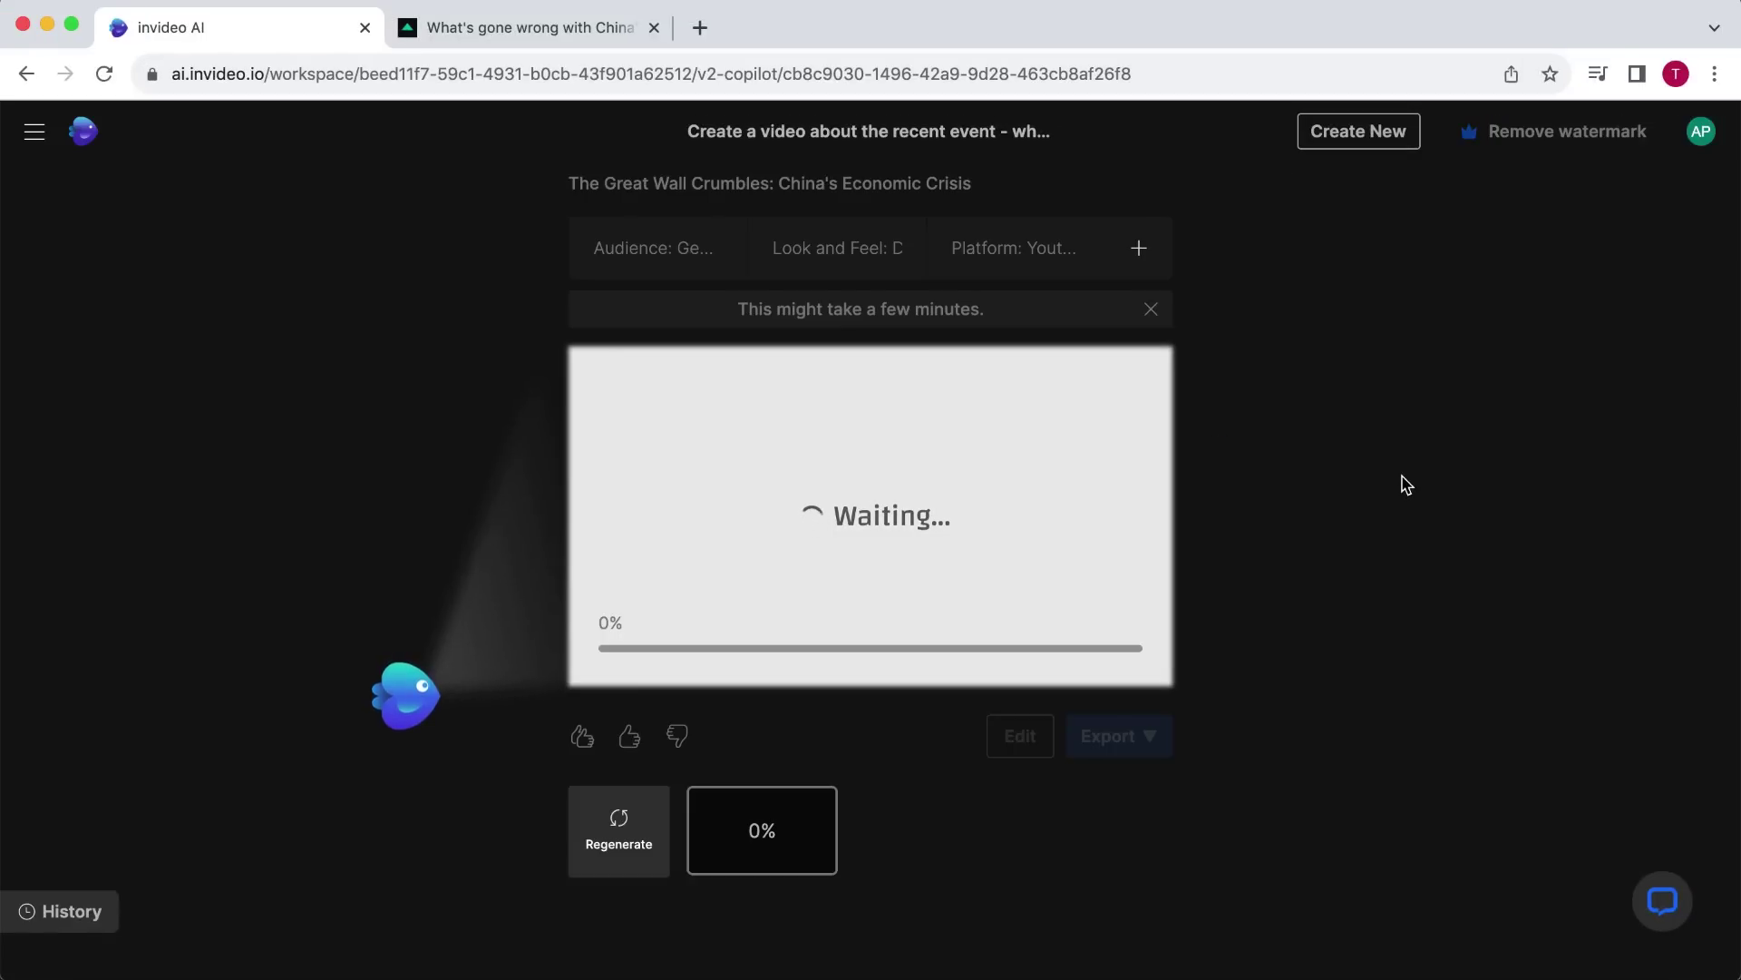